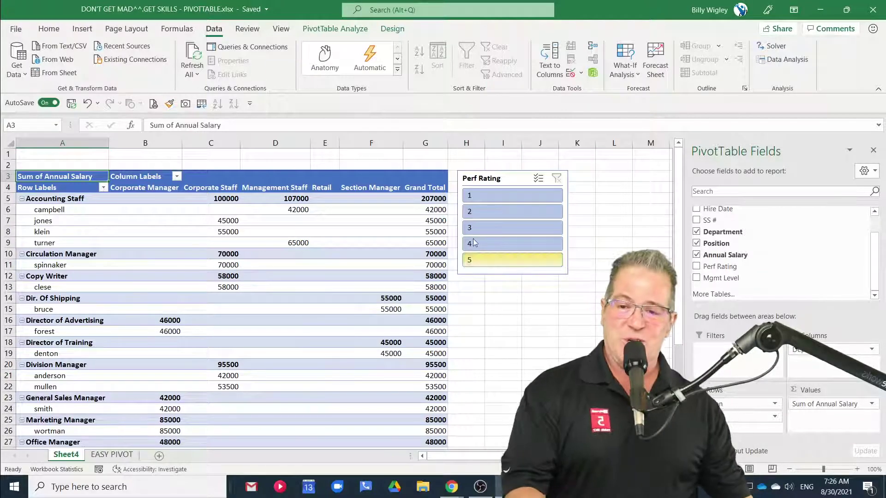
- Filter the salary PivotTable by Perf Rating 3 and by Perf Rating 1 with the slicer, and clear the filter
{"action": "left_click", "coordinate": [360, 31]}
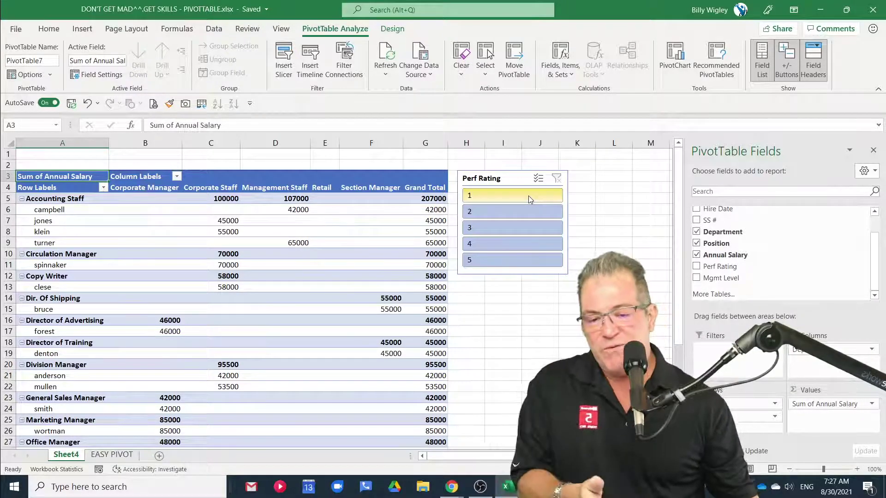
{"action": "left_click", "coordinate": [507, 232]}
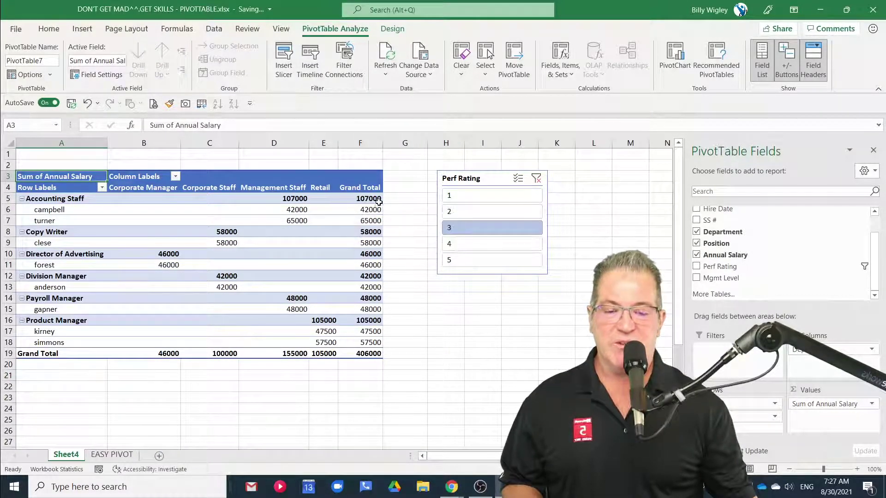
{"action": "left_click", "coordinate": [476, 197]}
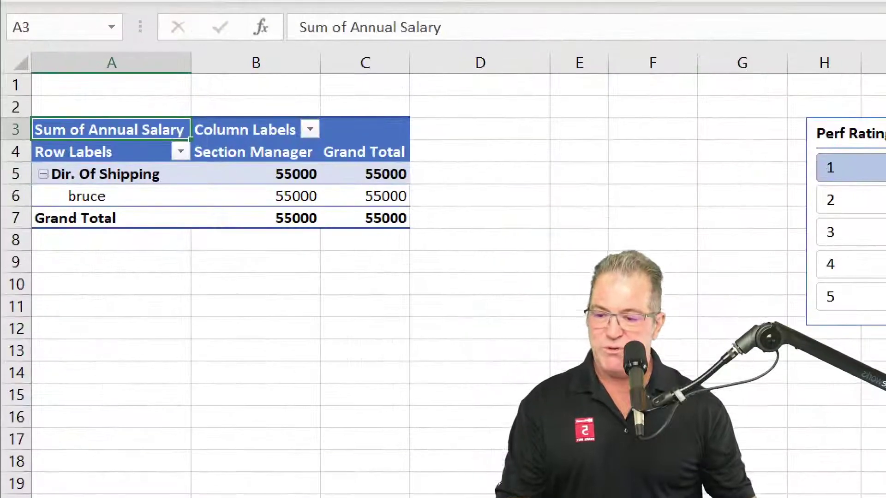
{"action": "left_click", "coordinate": [168, 198]}
{"action": "left_click_drag", "start_coordinate": [139, 201], "coordinate": [266, 178]}
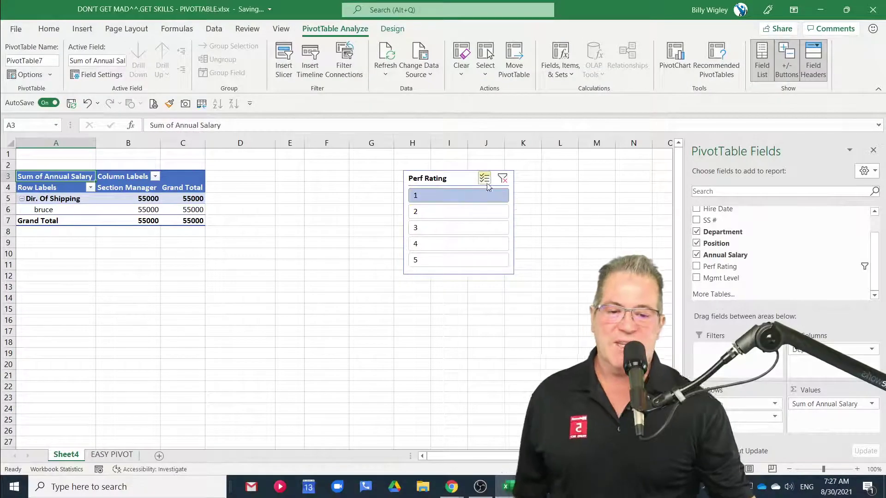
{"action": "left_click", "coordinate": [503, 178]}
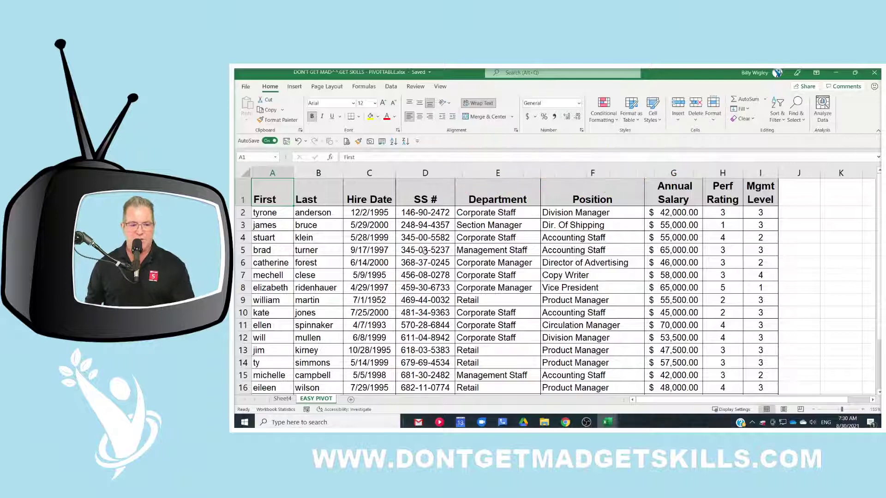
- Create a PivotTable on a new worksheet from the full employee data range on the EASY PIVOT sheet
{"action": "key", "text": "alt+n"}
{"action": "key", "text": "v"}
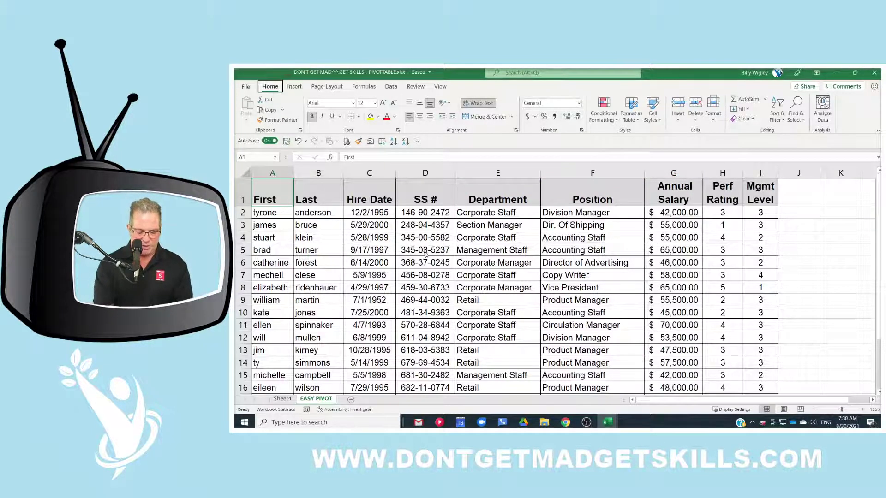
{"action": "key", "text": "t"}
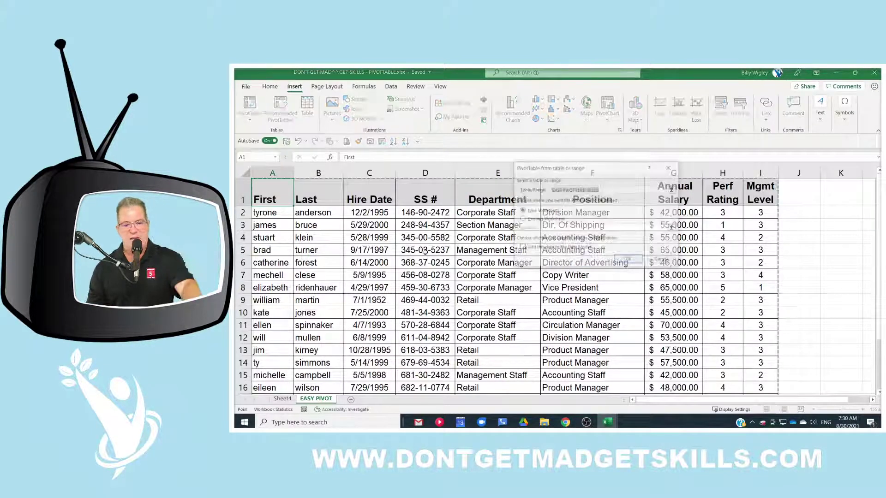
{"action": "left_click_drag", "start_coordinate": [586, 169], "coordinate": [527, 211]}
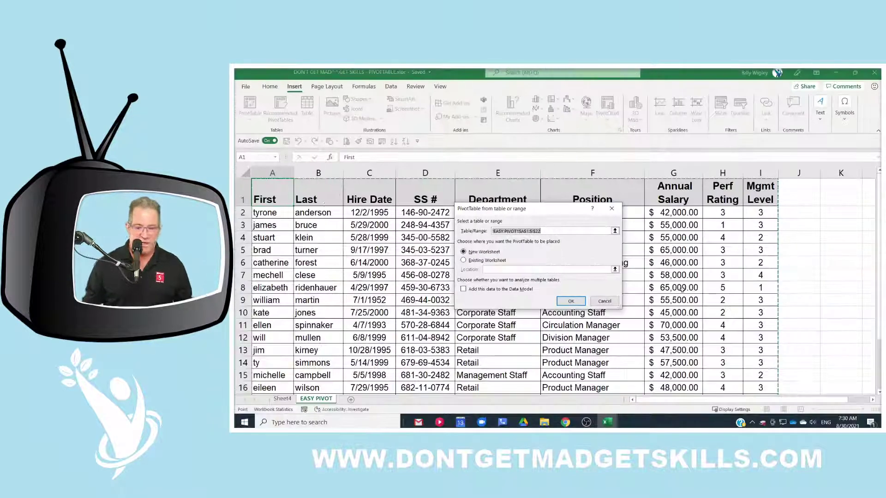
{"action": "scroll", "coordinate": [689, 276], "scroll_direction": "down", "scroll_amount": 5}
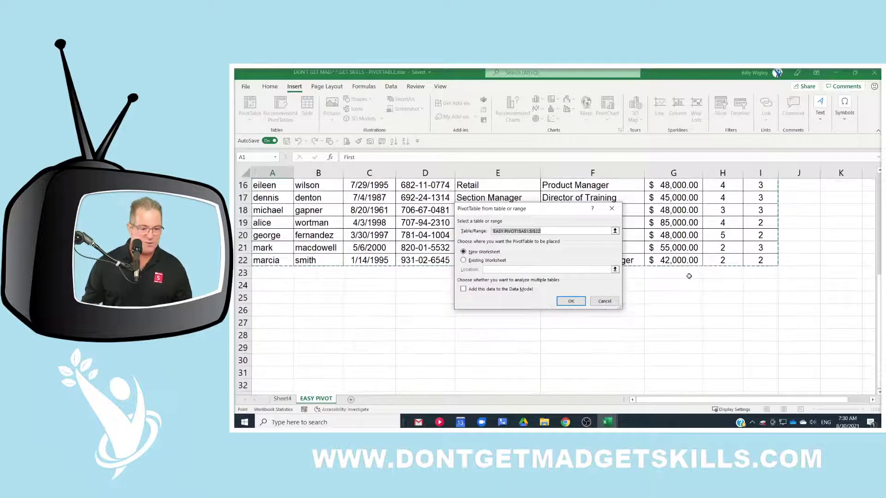
{"action": "scroll", "coordinate": [689, 276], "scroll_direction": "up", "scroll_amount": 5}
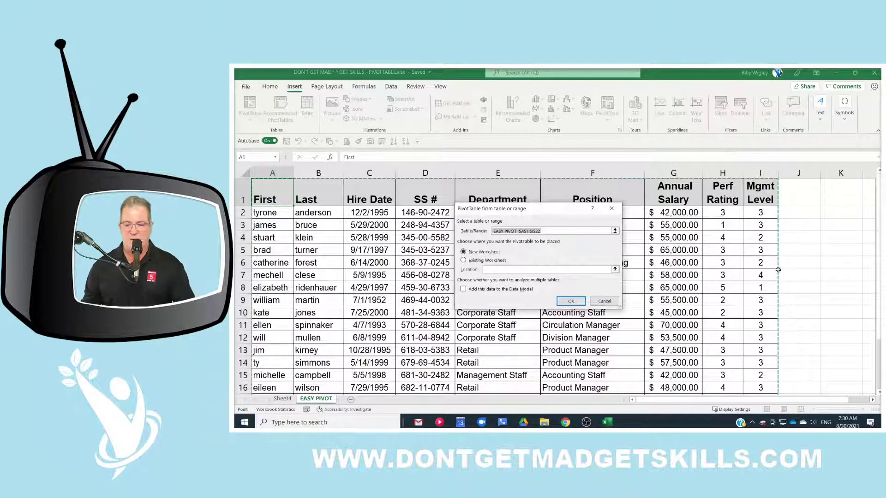
{"action": "left_click", "coordinate": [571, 302]}
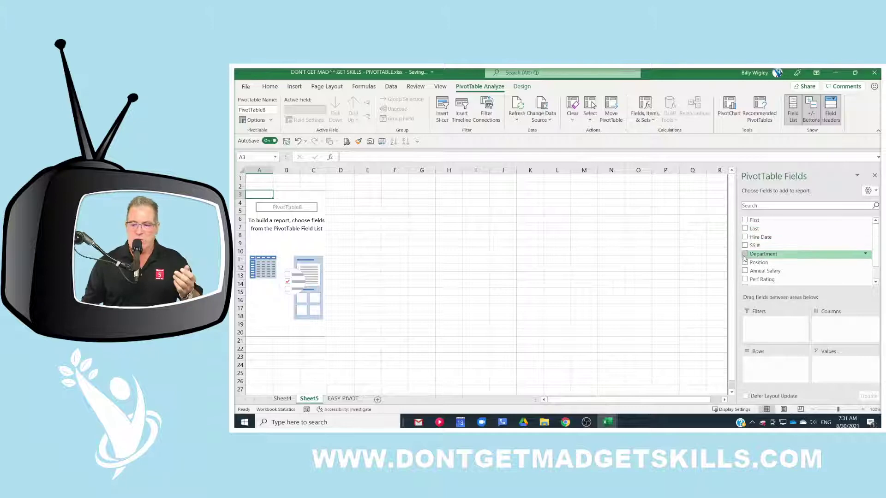
- Add the Last, Department and Annual Salary fields to the PivotTable, placing Department above Last in the rows
{"action": "left_click", "coordinate": [744, 229]}
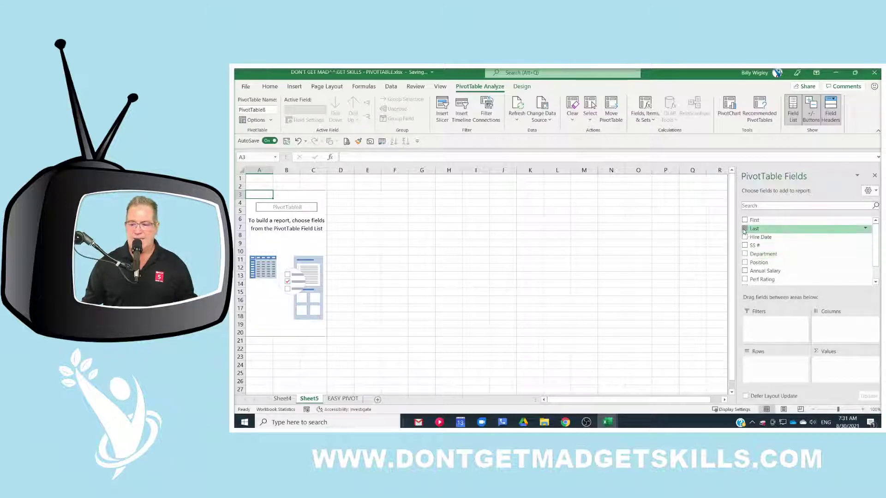
{"action": "left_click", "coordinate": [745, 254]}
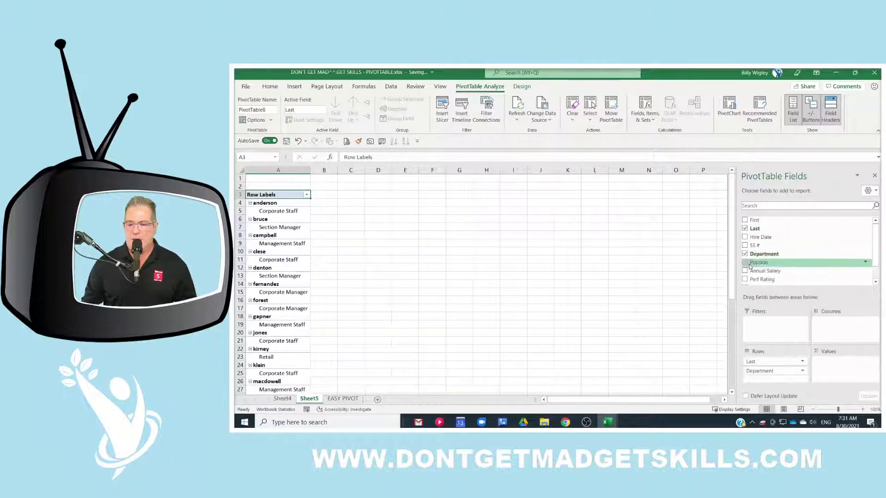
{"action": "left_click", "coordinate": [745, 272]}
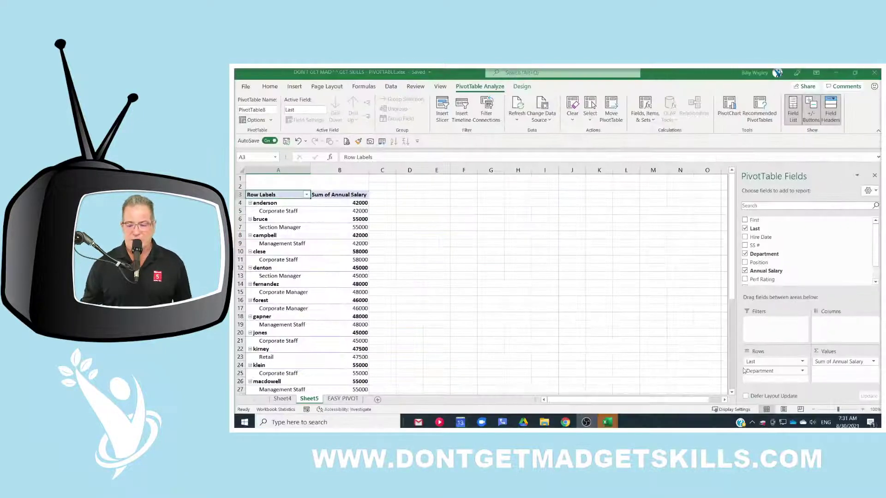
{"action": "left_click_drag", "start_coordinate": [766, 363], "coordinate": [775, 387]}
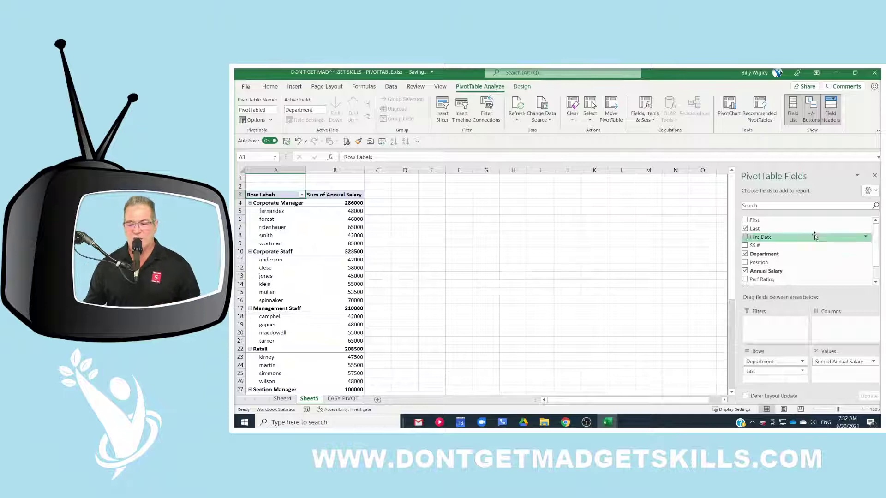
- Add a Perf Rating slicer, shorten it to fit its five buttons and place it beside the top of the PivotTable
{"action": "scroll", "coordinate": [814, 240], "scroll_direction": "down", "scroll_amount": 1}
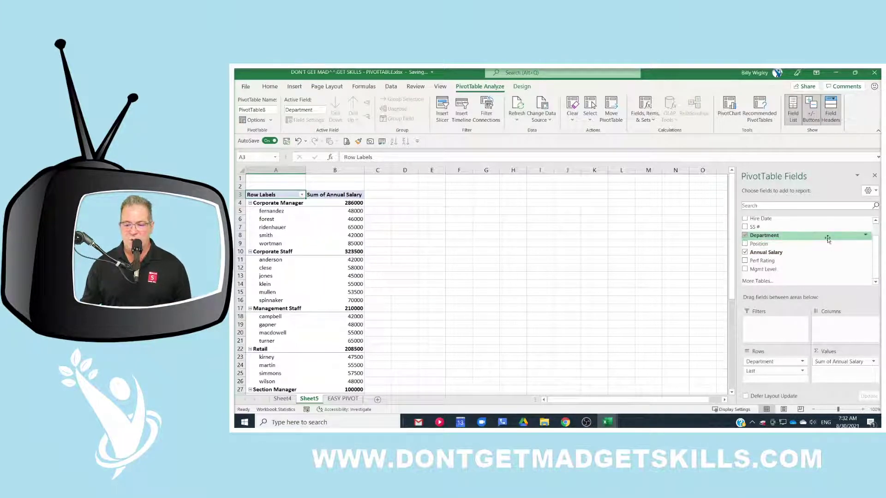
{"action": "left_click_drag", "start_coordinate": [827, 239], "coordinate": [808, 257]}
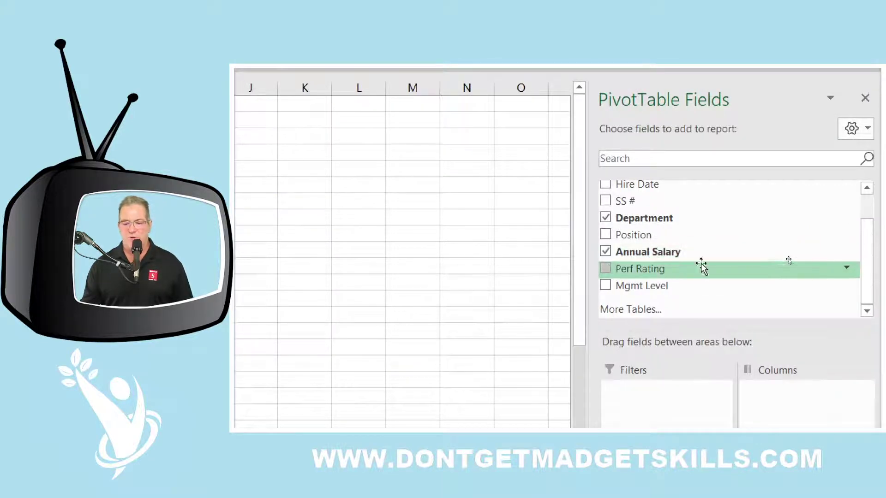
{"action": "right_click", "coordinate": [666, 273]}
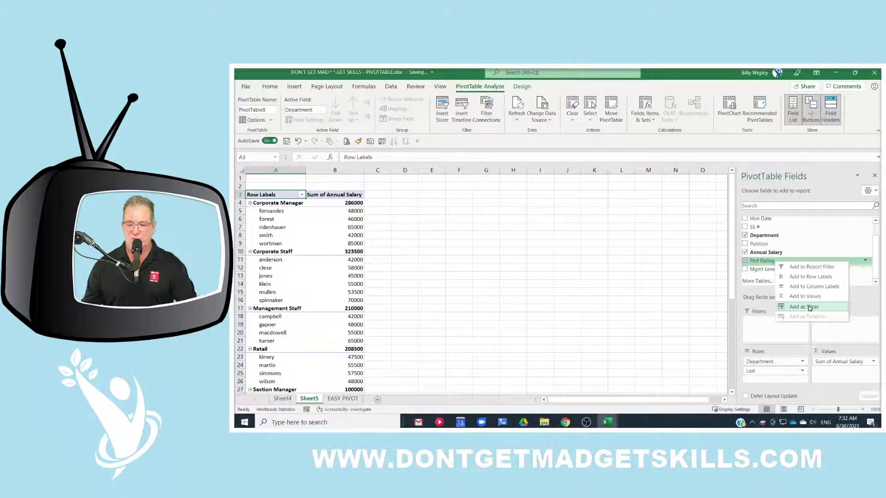
{"action": "left_click", "coordinate": [733, 360]}
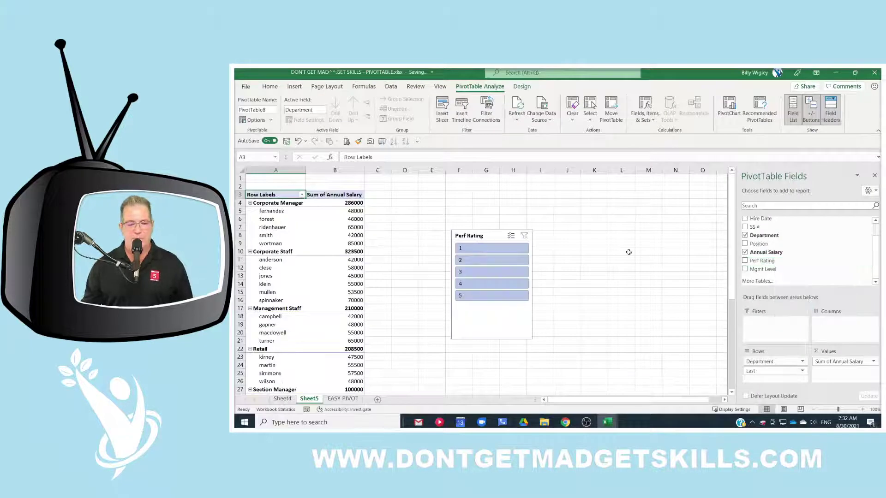
{"action": "left_click", "coordinate": [496, 331]}
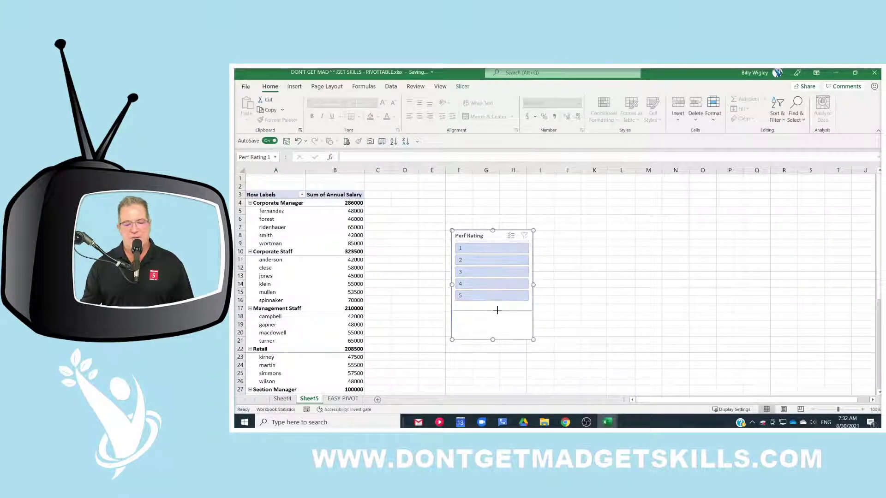
{"action": "left_click_drag", "start_coordinate": [486, 237], "coordinate": [408, 197]}
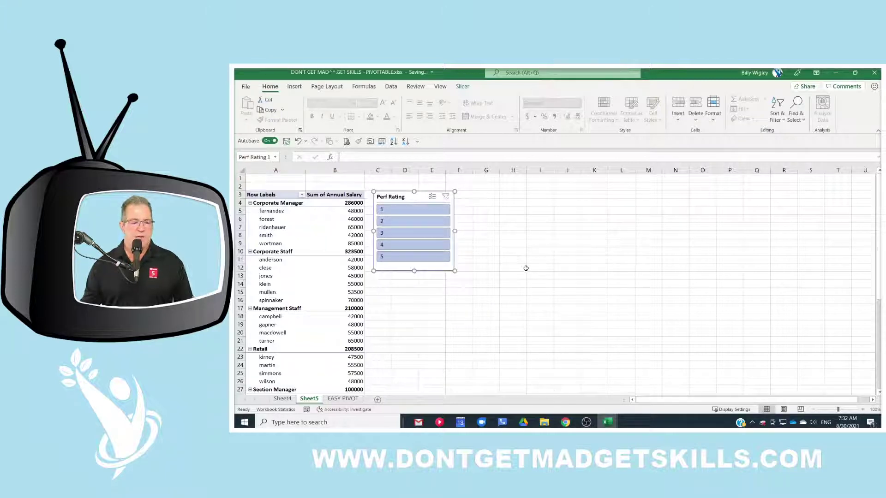
{"action": "left_click", "coordinate": [509, 203]}
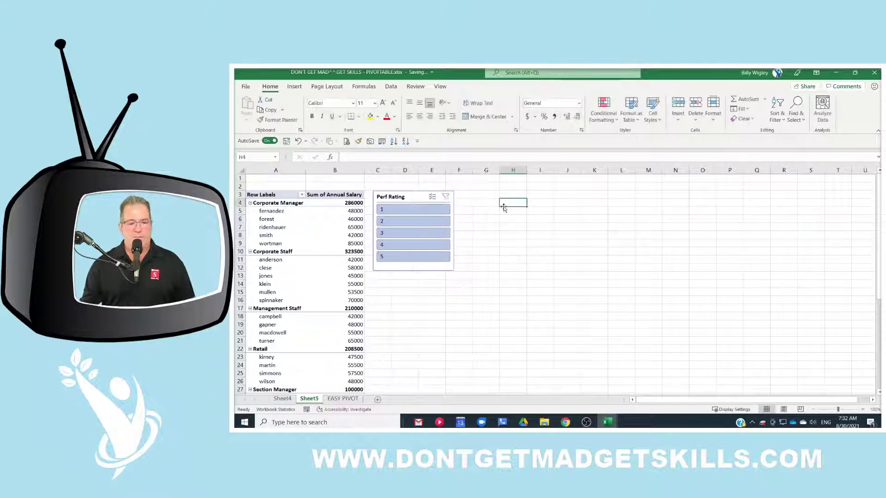
- Filter the PivotTable by Perf Rating 1 and by Perf Rating 2, examine the salaries and clear the slicer filter
{"action": "left_click", "coordinate": [417, 211]}
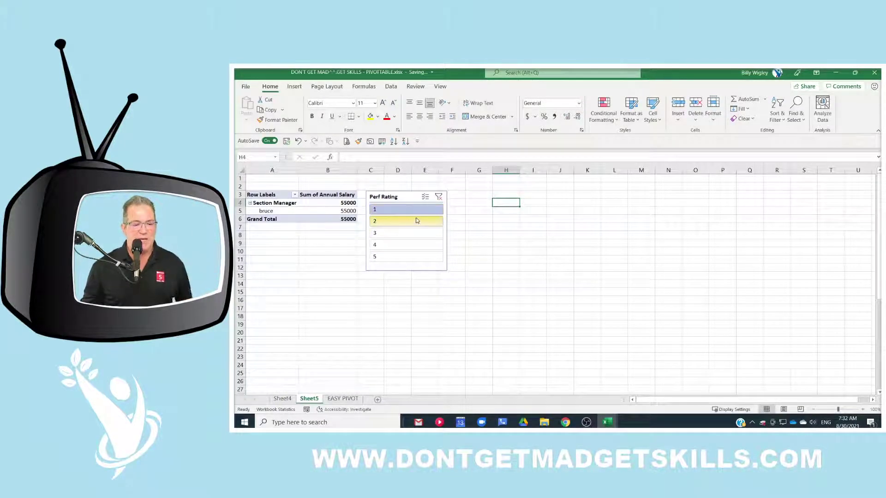
{"action": "left_click", "coordinate": [414, 223]}
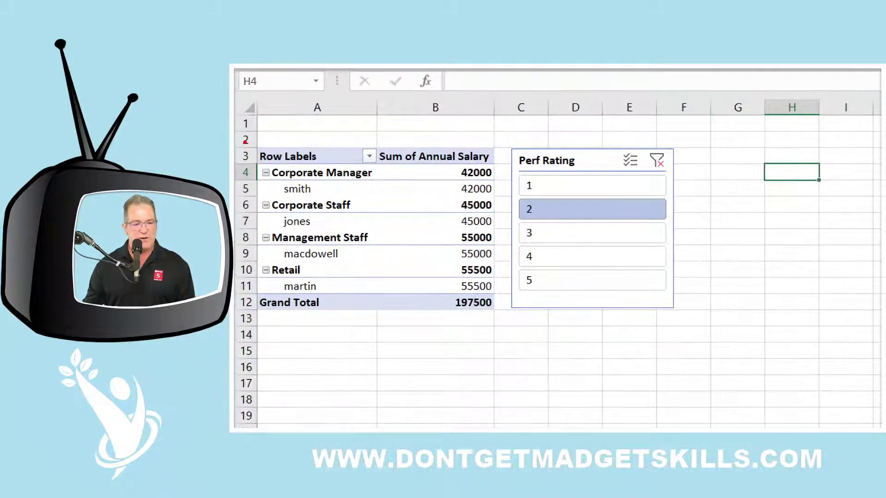
{"action": "mouse_move", "coordinate": [245, 141]}
{"action": "left_mouse_down"}
{"action": "mouse_move", "coordinate": [466, 298]}
{"action": "mouse_move", "coordinate": [500, 353]}
{"action": "left_mouse_up"}
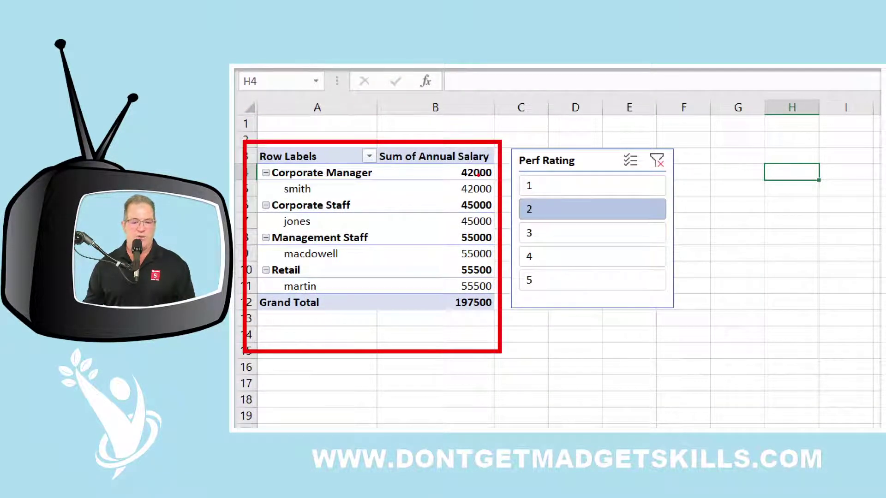
{"action": "left_click_drag", "start_coordinate": [446, 164], "coordinate": [494, 323]}
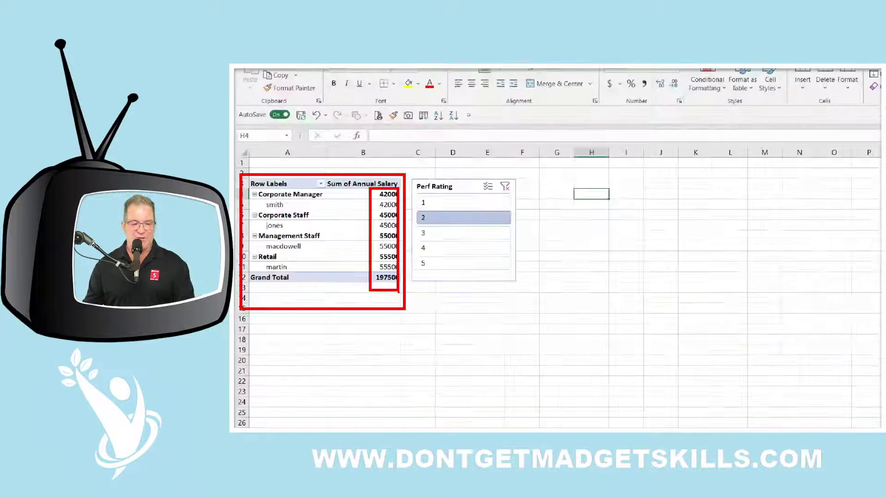
{"action": "left_click", "coordinate": [445, 197]}
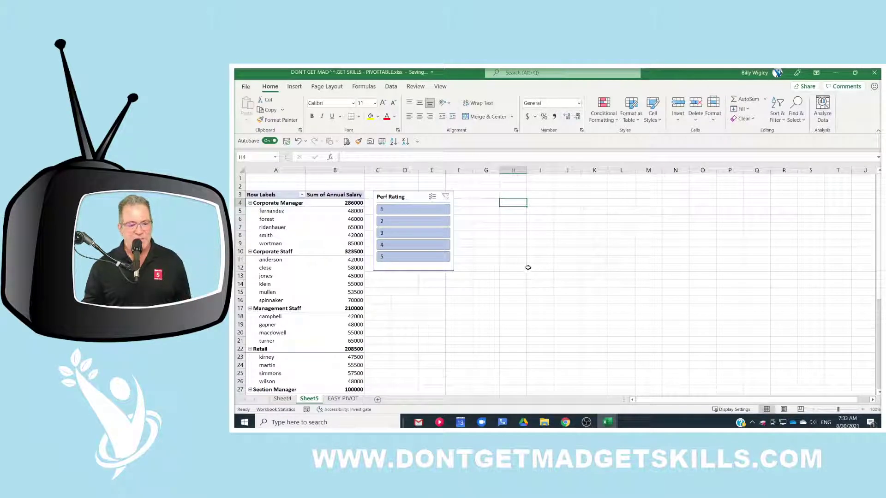
- Rearrange the PivotTable with Position above Last as rows and Department as columns, and move the slicer beyond the Grand Total column
{"action": "left_click", "coordinate": [288, 196]}
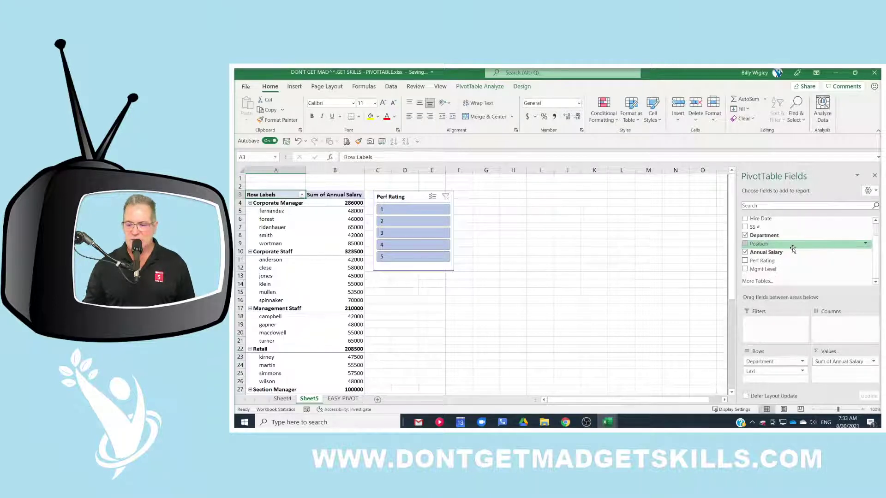
{"action": "left_click", "coordinate": [745, 244]}
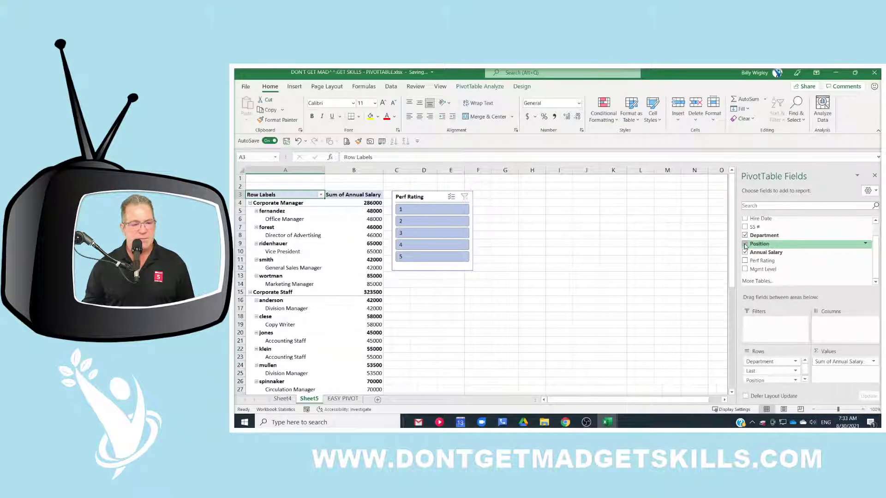
{"action": "left_click_drag", "start_coordinate": [755, 380], "coordinate": [830, 322]}
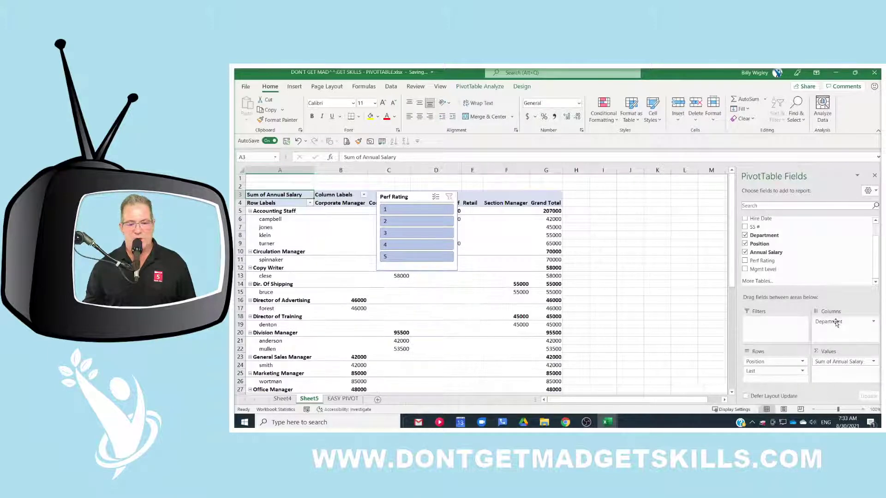
{"action": "left_click_drag", "start_coordinate": [416, 198], "coordinate": [609, 198]}
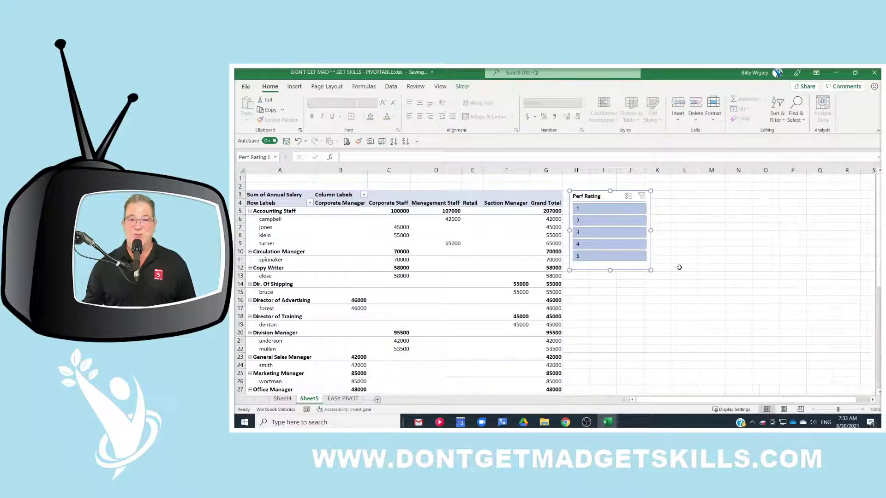
- Turn on banded rows for the PivotTable and apply the blue Medium style with a solid header from the second Medium row
{"action": "left_click", "coordinate": [529, 196]}
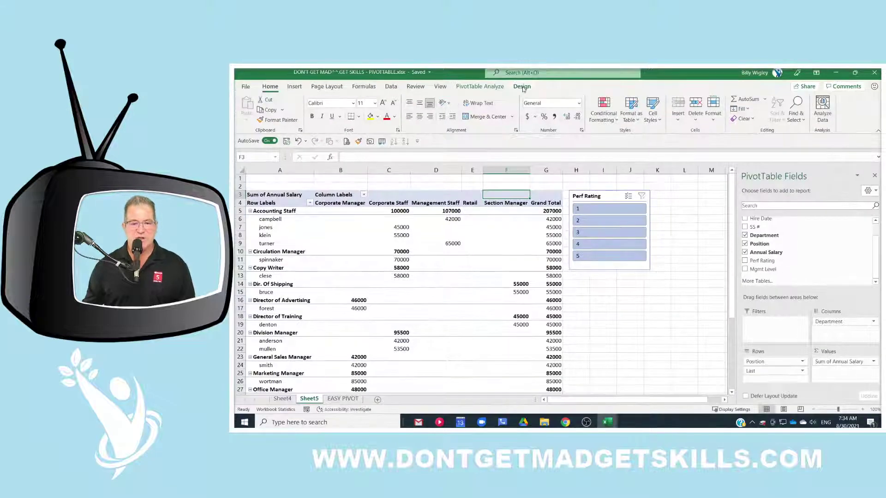
{"action": "left_click", "coordinate": [525, 104]}
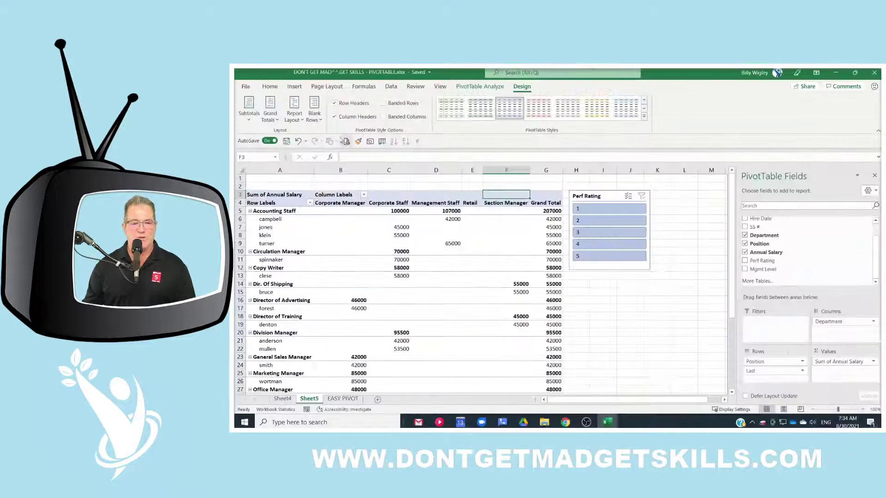
{"action": "left_click", "coordinate": [388, 124]}
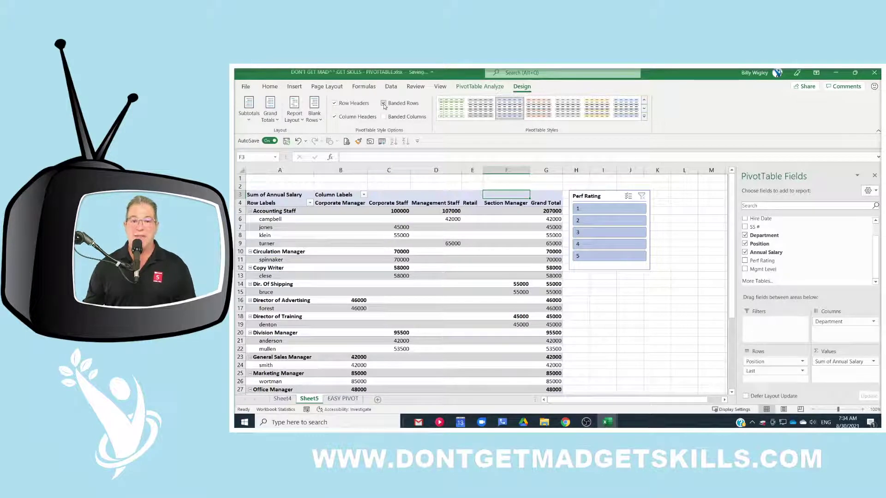
{"action": "left_click", "coordinate": [644, 118]}
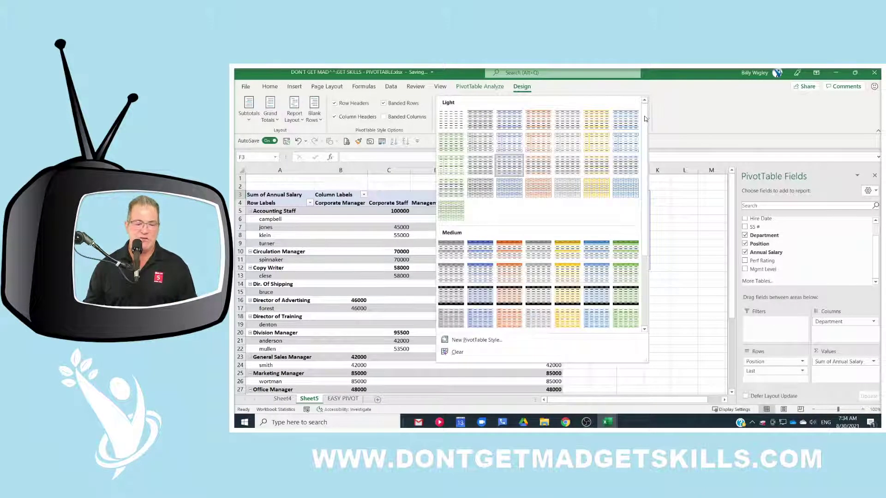
{"action": "left_click", "coordinate": [480, 276]}
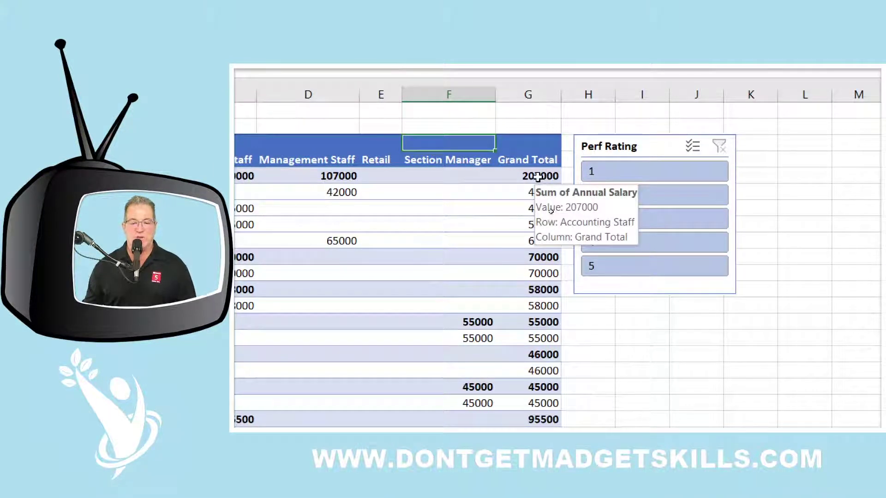
- Format the Sum of Annual Salary values as Currency with 0 decimal places and collapse the ribbon
{"action": "left_click", "coordinate": [538, 177]}
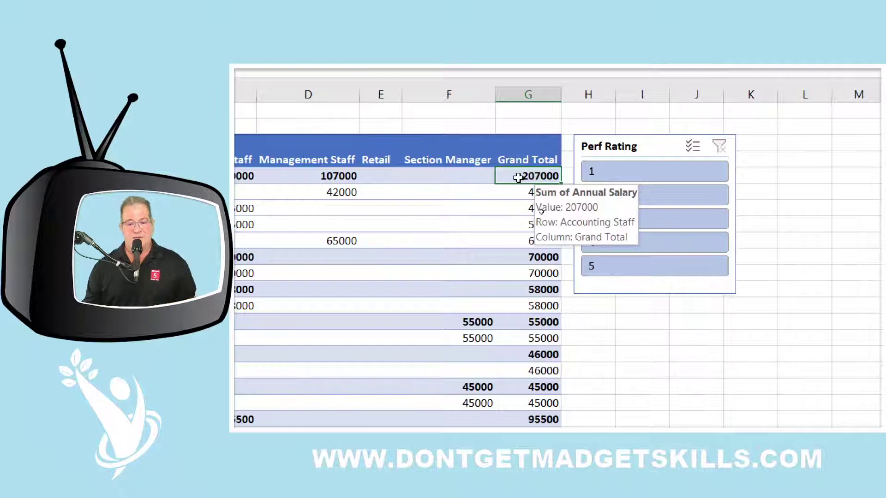
{"action": "right_click", "coordinate": [520, 180]}
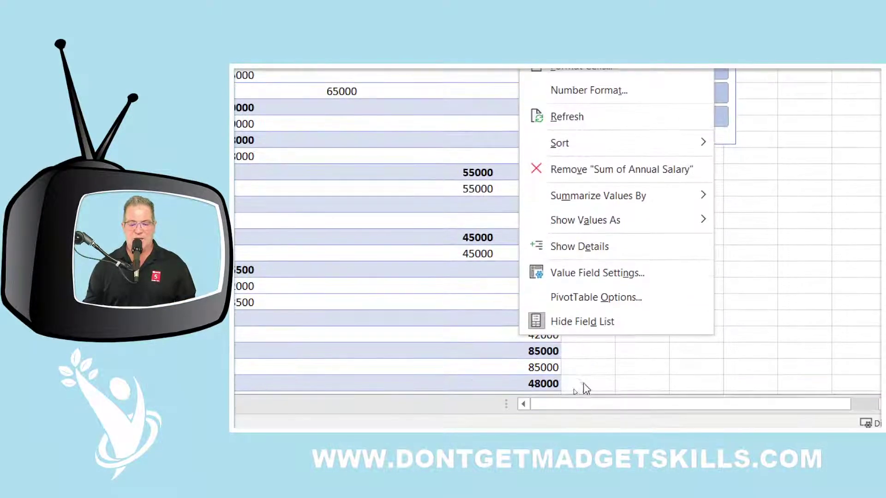
{"action": "left_click", "coordinate": [610, 276]}
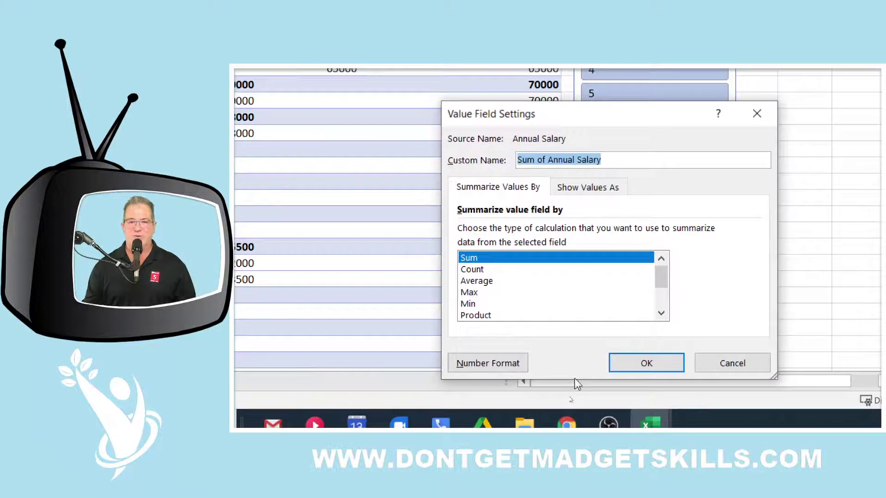
{"action": "left_click", "coordinate": [507, 376]}
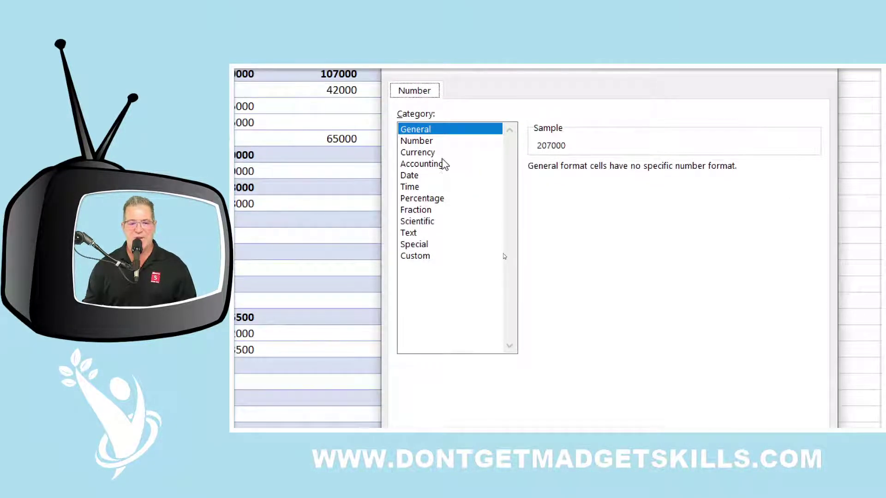
{"action": "left_click", "coordinate": [441, 154]}
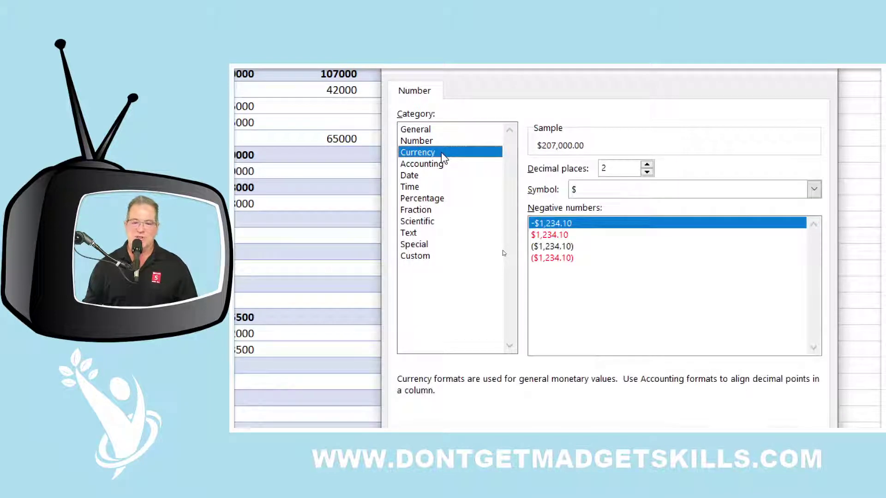
{"action": "left_click", "coordinate": [647, 172]}
{"action": "left_click", "coordinate": [647, 172]}
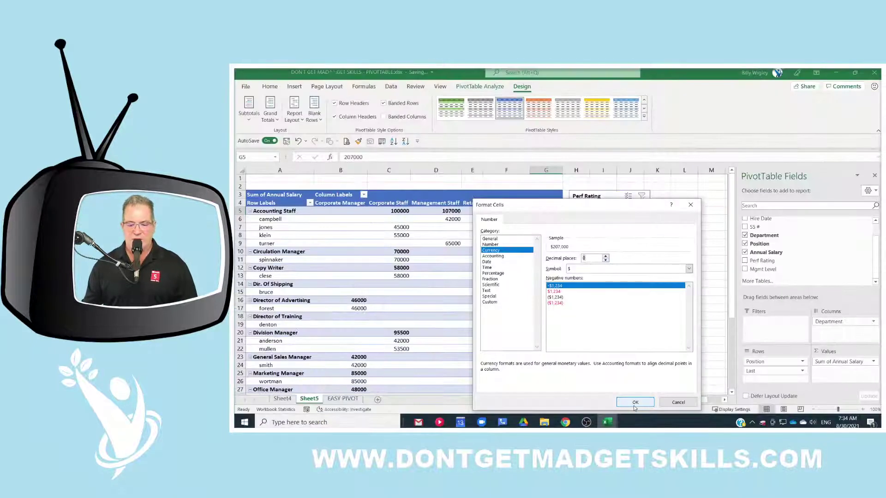
{"action": "left_click", "coordinate": [634, 405]}
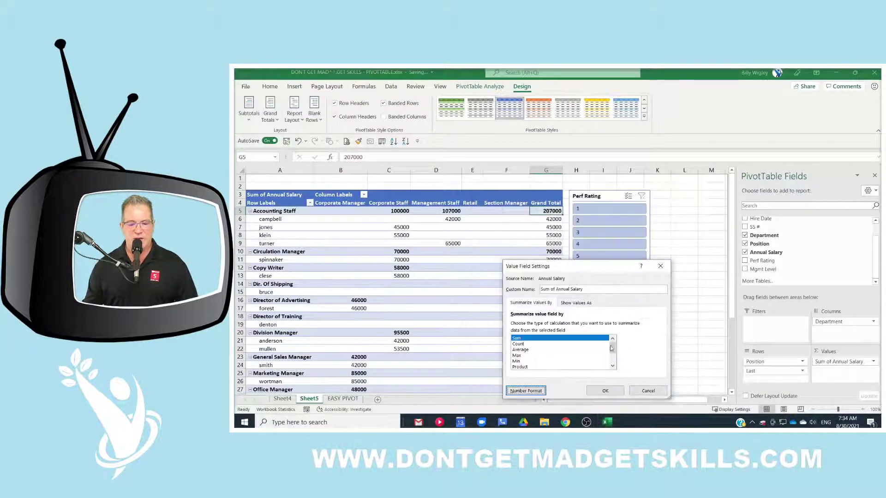
{"action": "left_click", "coordinate": [606, 390]}
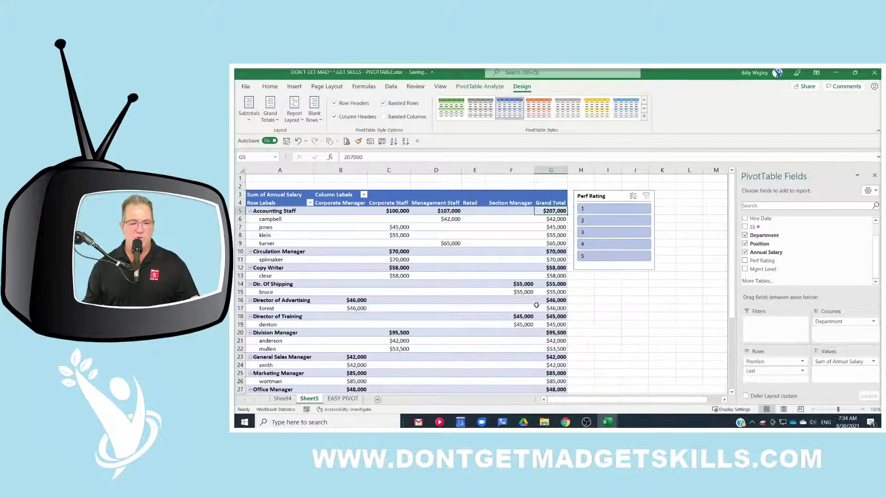
{"action": "double_click", "coordinate": [522, 87]}
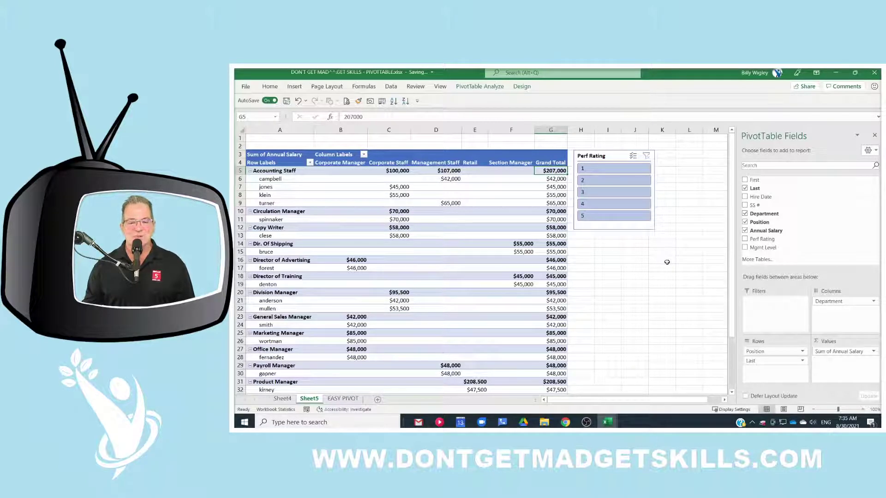
- Return to the EASY PIVOT data sheet, annotate the screen with the text "Ctrl+Q" and clear the annotation
{"action": "left_click", "coordinate": [343, 399]}
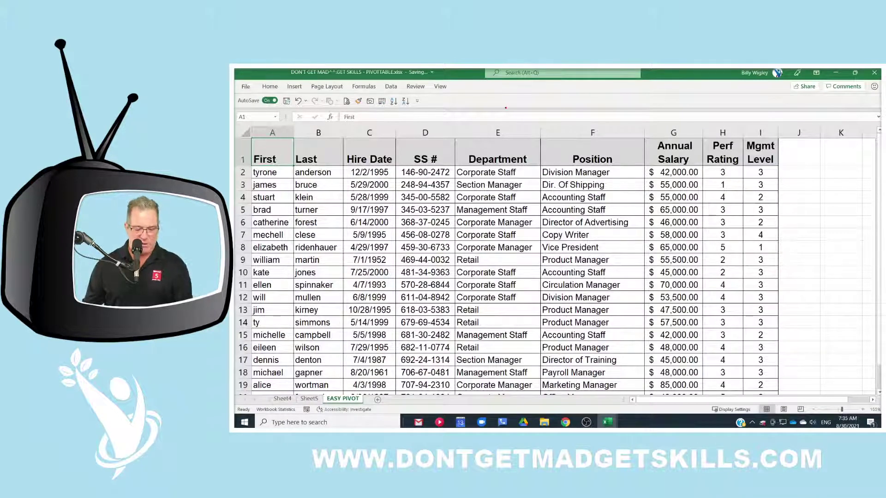
{"action": "key", "text": "t"}
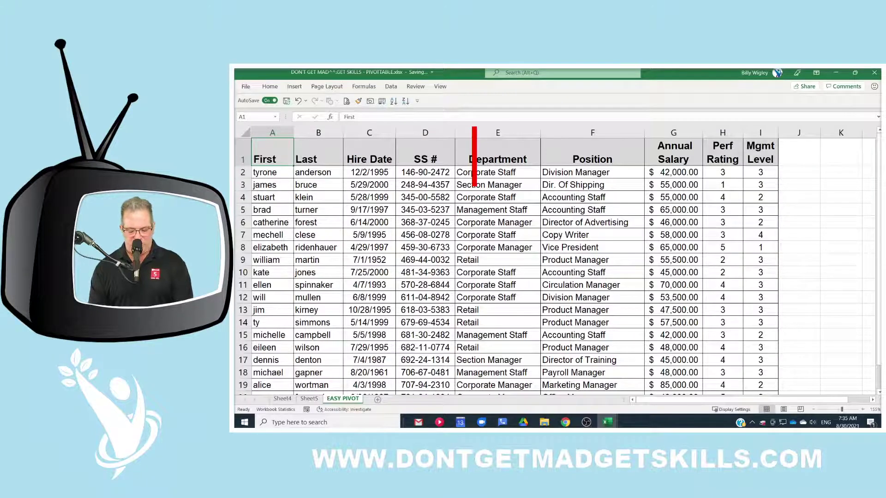
{"action": "type", "text": "Ctrl"}
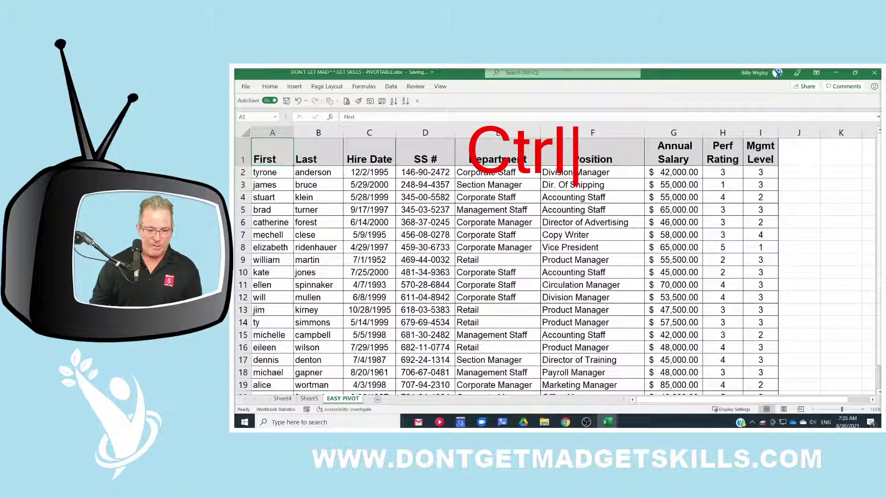
{"action": "type", "text": "+"}
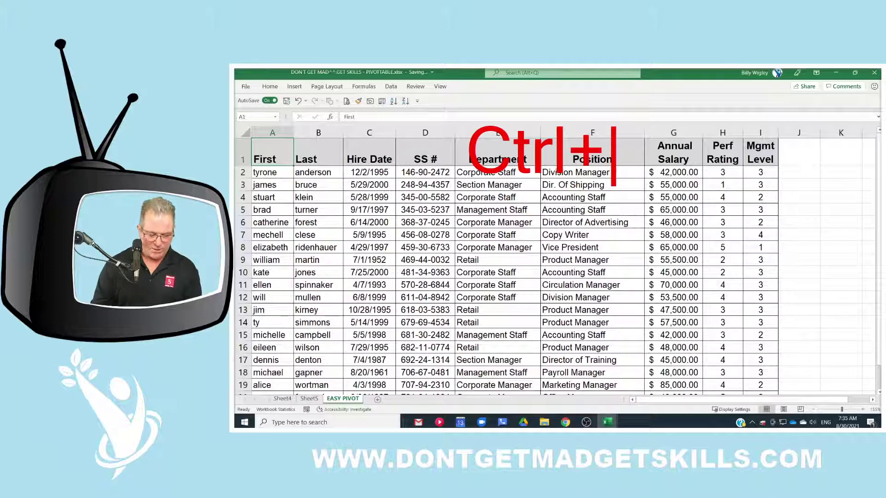
{"action": "type", "text": "Q"}
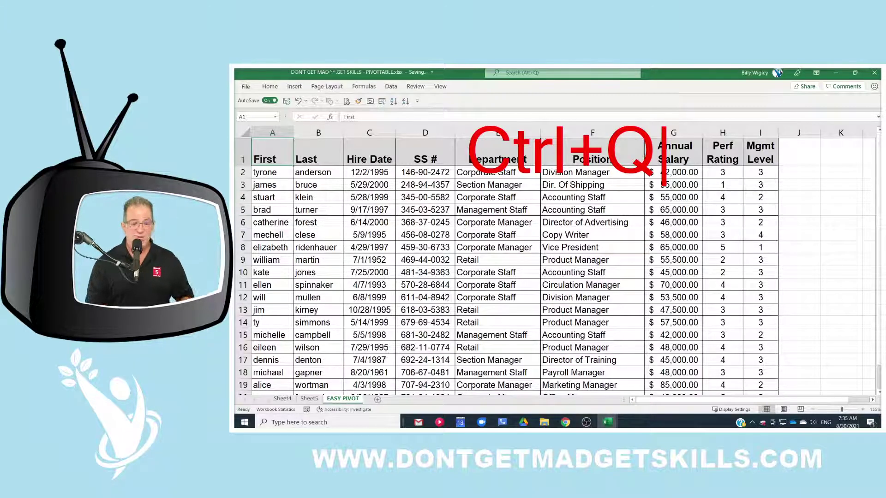
{"action": "key", "text": "Escape"}
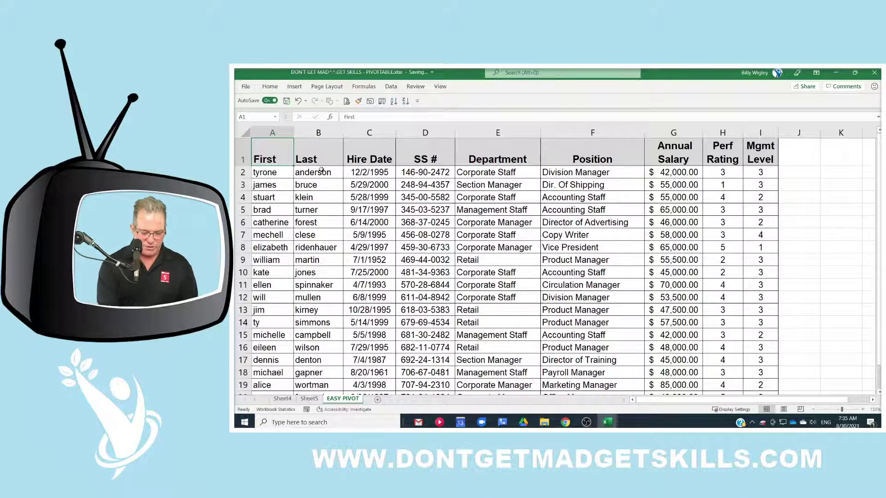
{"action": "key", "text": "ctrl+a"}
{"action": "key", "text": "ctrl+q"}
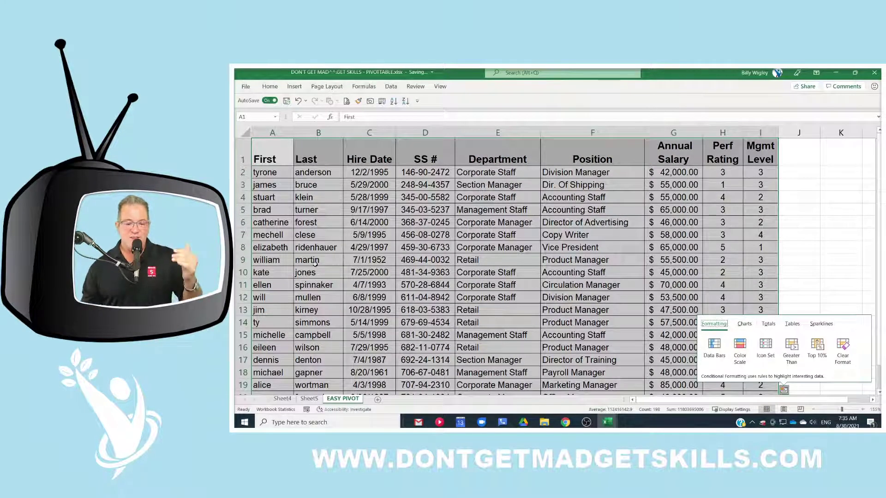
{"action": "key", "text": "Escape"}
{"action": "scroll", "coordinate": [497, 225], "scroll_direction": "down", "scroll_amount": 4}
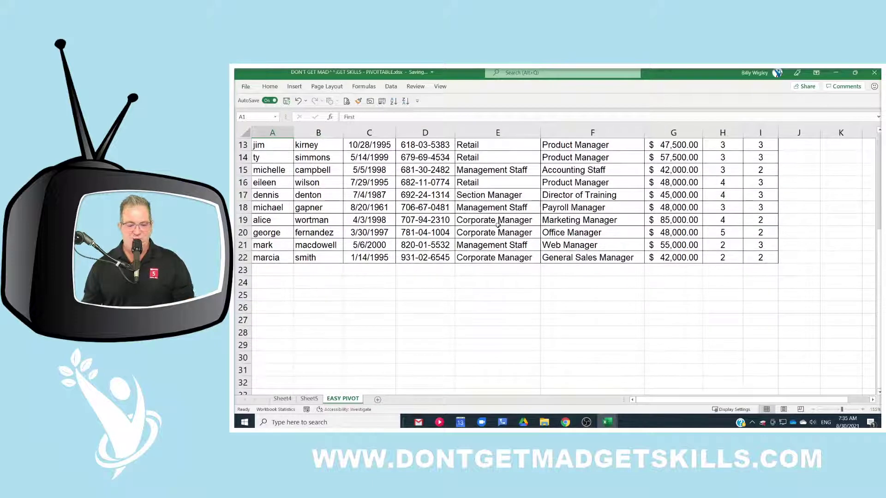
{"action": "key", "text": "ctrl+a"}
{"action": "key", "text": "ctrl+q"}
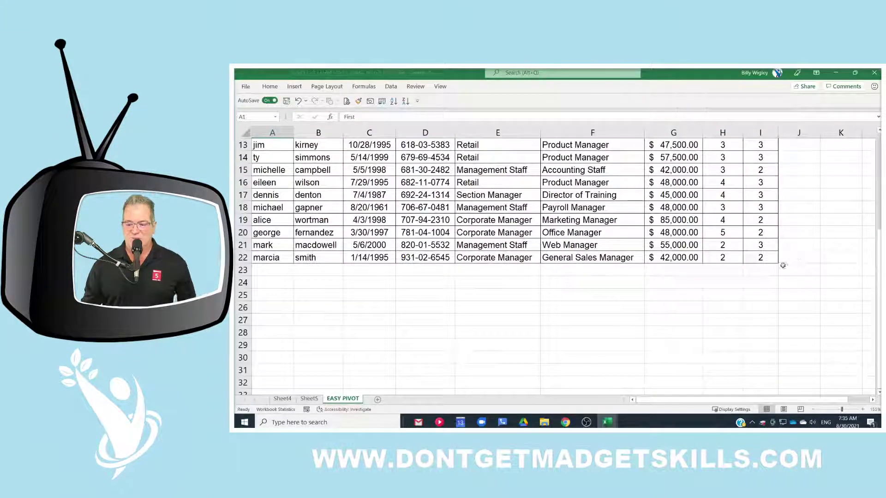
- Select the whole employee data range and use Quick Analysis to create the suggested PivotTable of Sum of Annual Salary by Department
{"action": "left_click", "coordinate": [709, 253]}
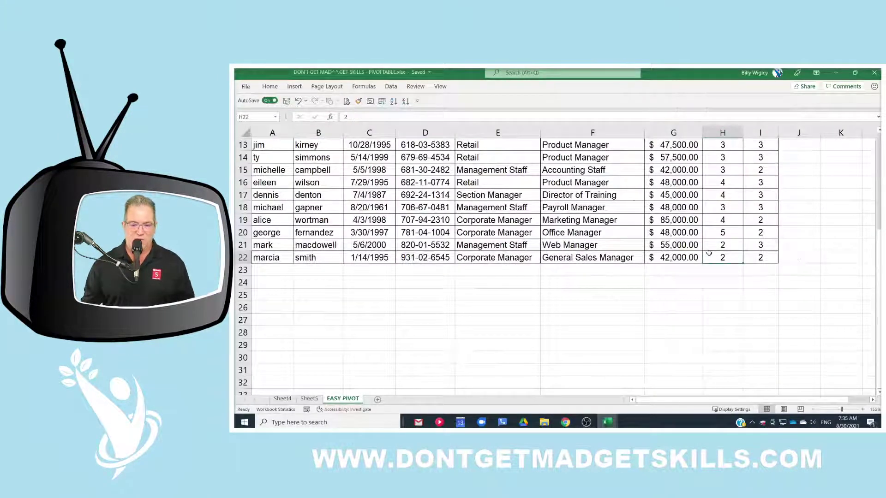
{"action": "key", "text": "ctrl+a"}
{"action": "key", "text": "ctrl+q"}
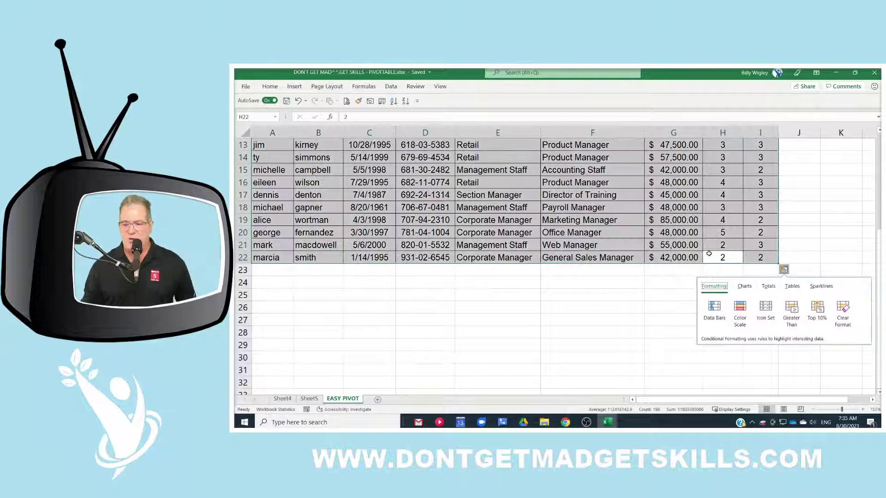
{"action": "left_click", "coordinate": [793, 287]}
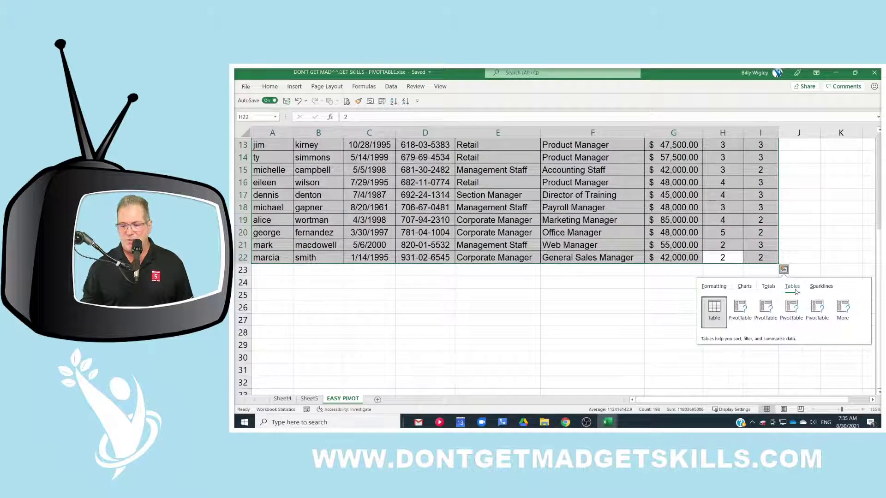
{"action": "mouse_move", "coordinate": [714, 316]}
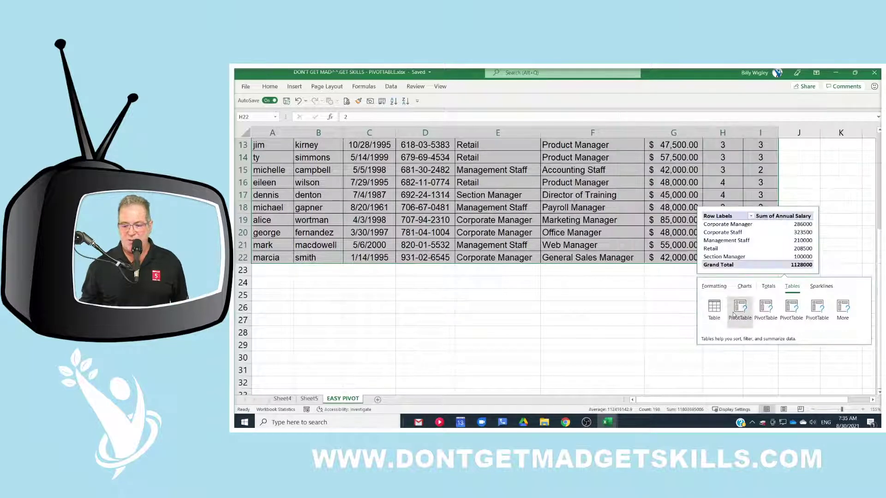
{"action": "mouse_move", "coordinate": [769, 310]}
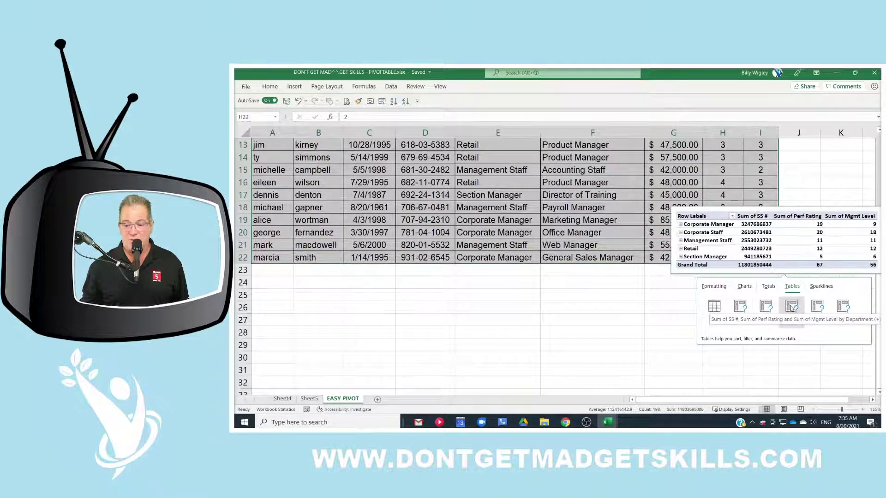
{"action": "left_click", "coordinate": [741, 308]}
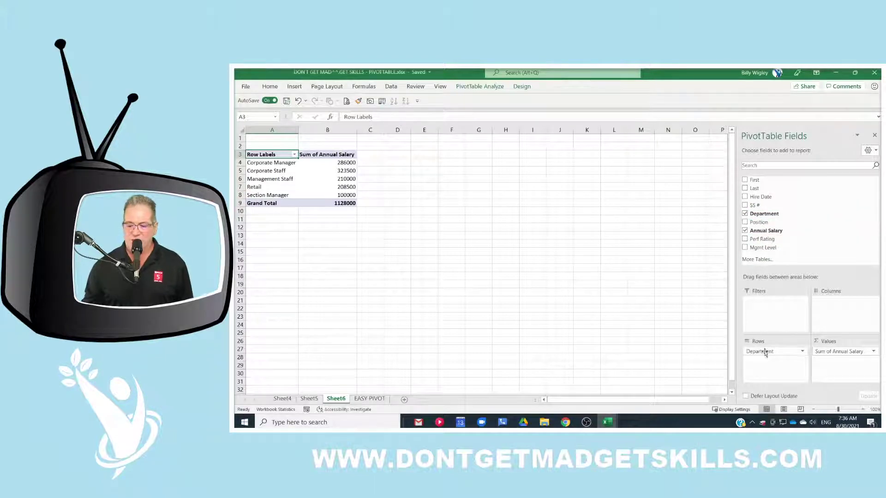
- Move Department to the columns of the new PivotTable and add Position and Last as row fields
{"action": "left_click_drag", "start_coordinate": [761, 352], "coordinate": [832, 306]}
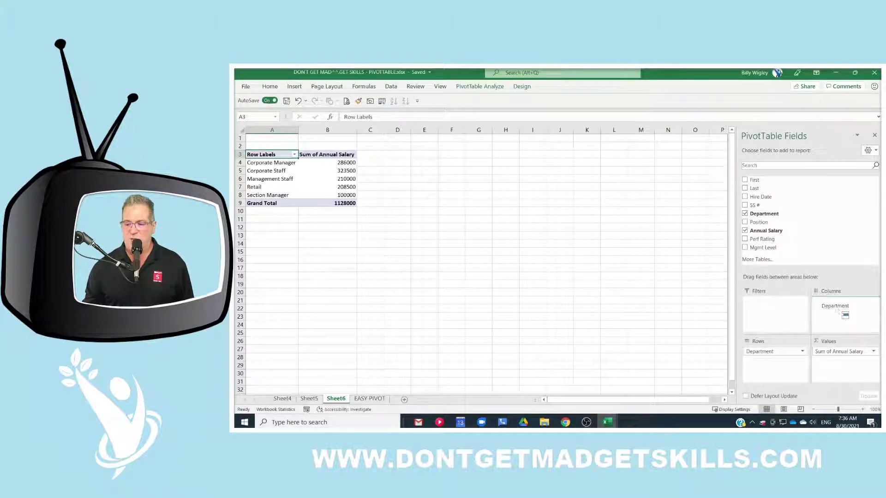
{"action": "left_click", "coordinate": [745, 223]}
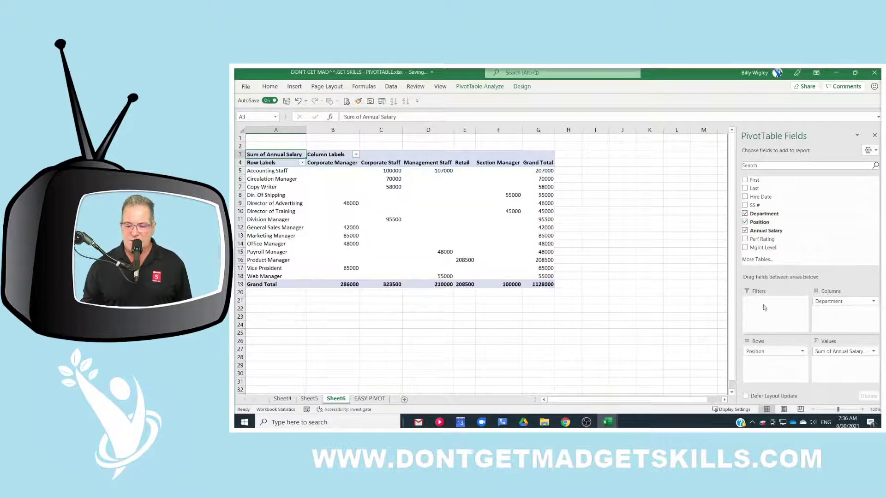
{"action": "left_click", "coordinate": [745, 189]}
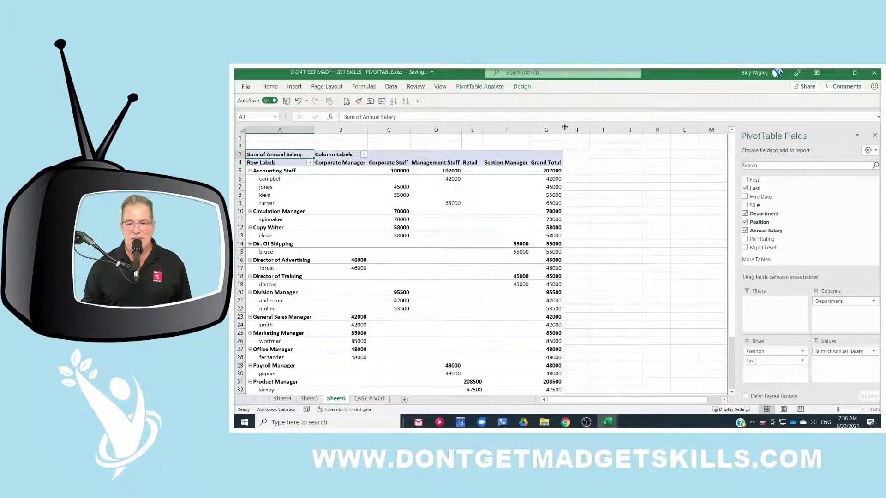
- Give the new PivotTable on Sheet6 banded rows and the same blue Medium style as the first PivotTable
{"action": "left_click", "coordinate": [518, 86]}
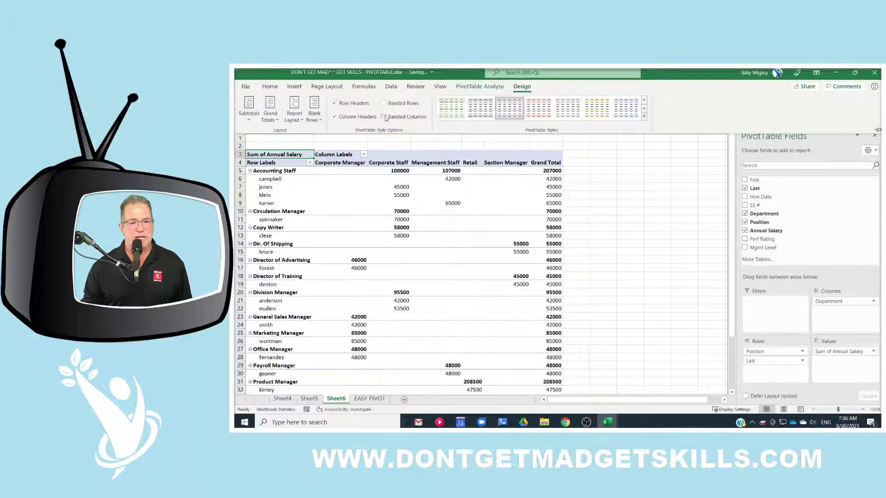
{"action": "left_click", "coordinate": [384, 103]}
{"action": "left_click", "coordinate": [644, 116]}
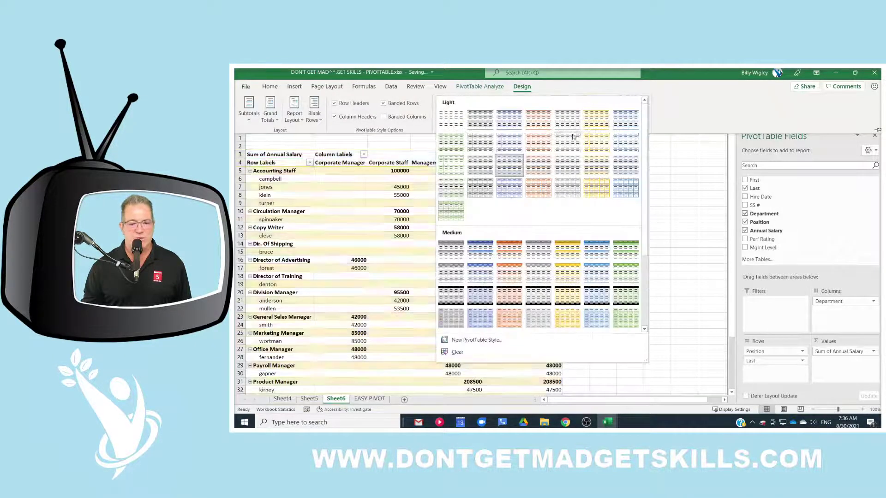
{"action": "left_click", "coordinate": [481, 274]}
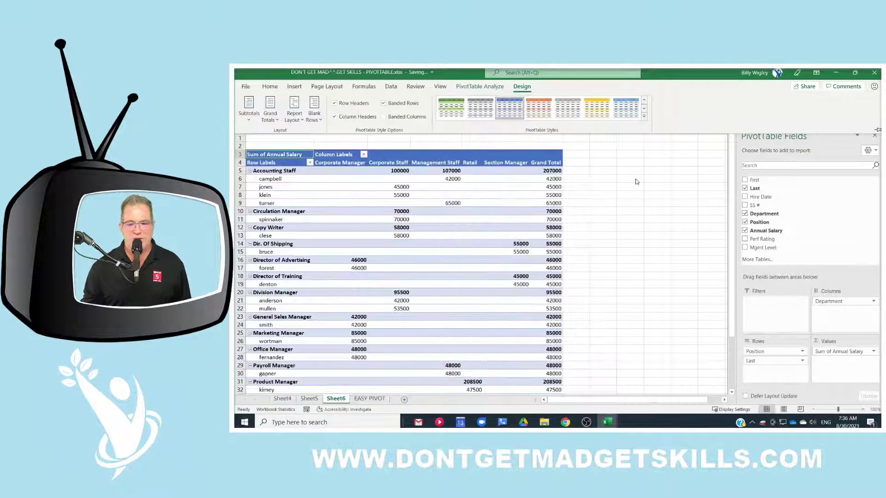
- Format the Sum of Annual Salary value field as Currency with the $ symbol and 0 decimal places
{"action": "right_click", "coordinate": [557, 174]}
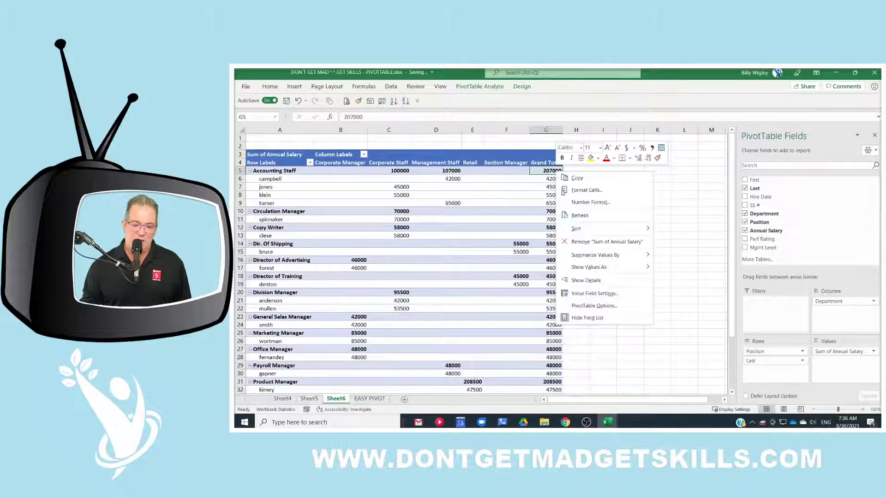
{"action": "left_click", "coordinate": [594, 293]}
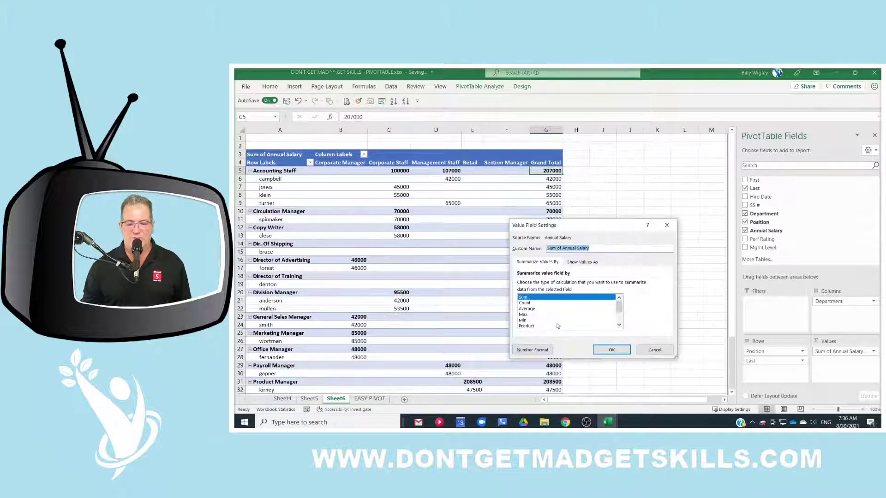
{"action": "left_click", "coordinate": [534, 350]}
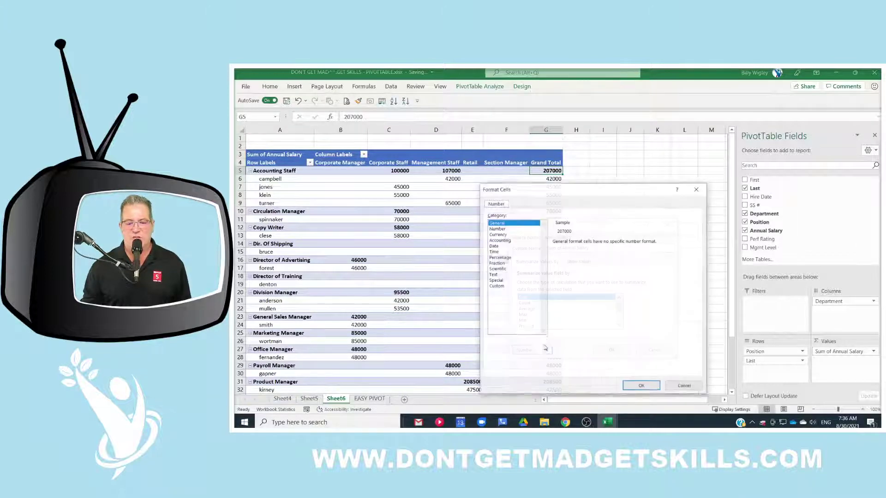
{"action": "left_click", "coordinate": [498, 234]}
{"action": "left_click", "coordinate": [612, 244]}
{"action": "left_click", "coordinate": [612, 244]}
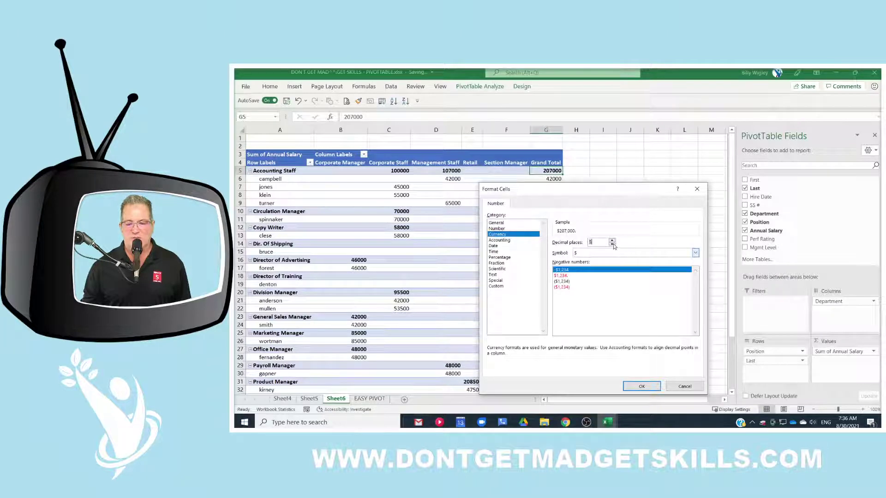
{"action": "left_click", "coordinate": [641, 387]}
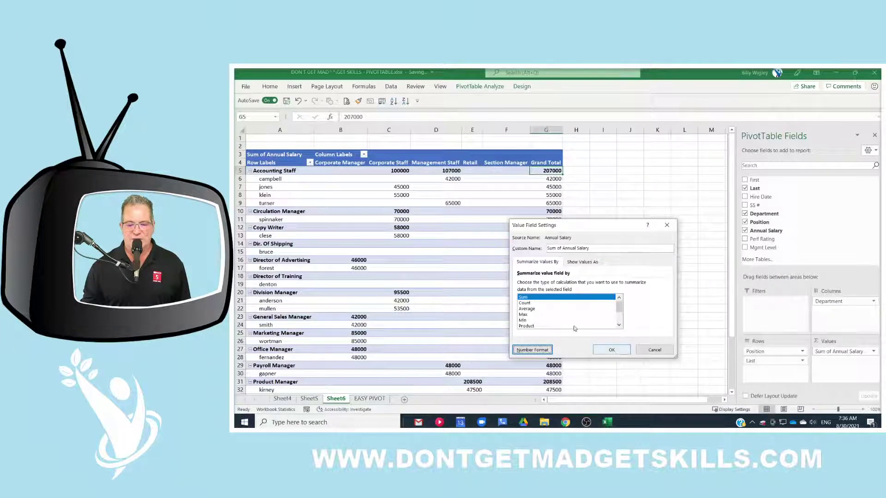
{"action": "left_click", "coordinate": [612, 350]}
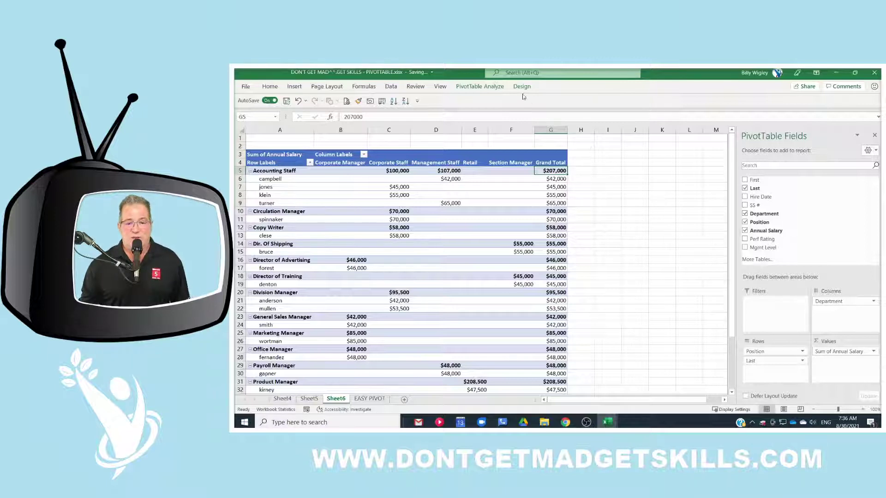
- Insert a Perf Rating slicer for the Sheet6 PivotTable
{"action": "left_click", "coordinate": [495, 88]}
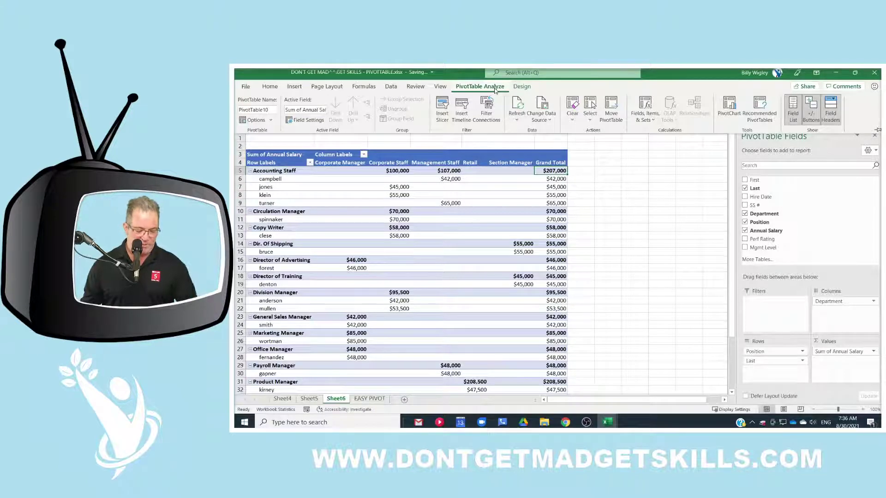
{"action": "key", "text": "ctrl+1"}
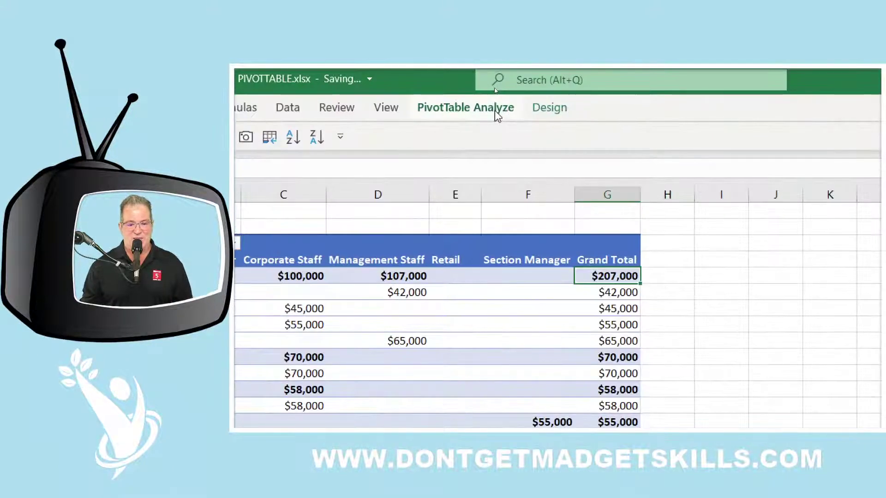
{"action": "left_click", "coordinate": [496, 114]}
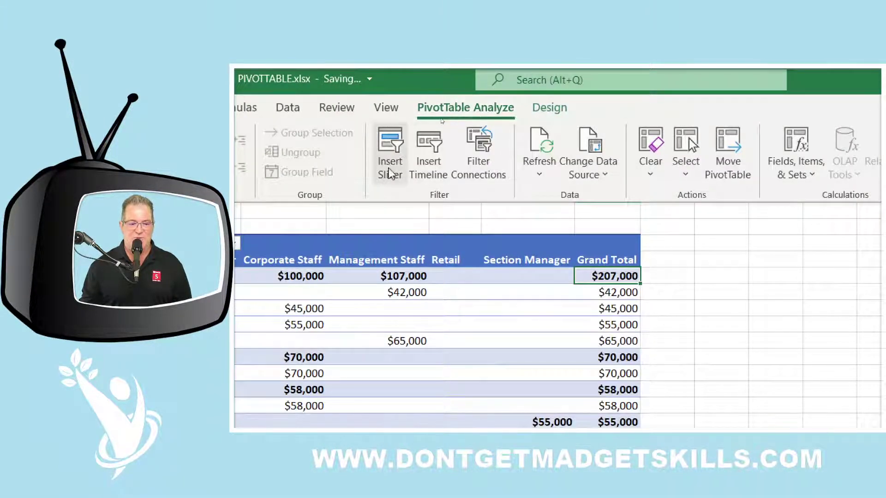
{"action": "left_click", "coordinate": [390, 144]}
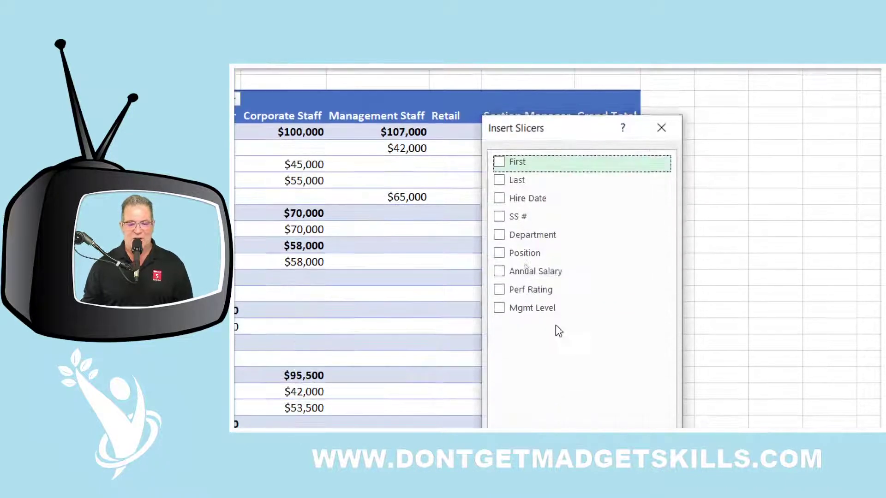
{"action": "left_click", "coordinate": [499, 291]}
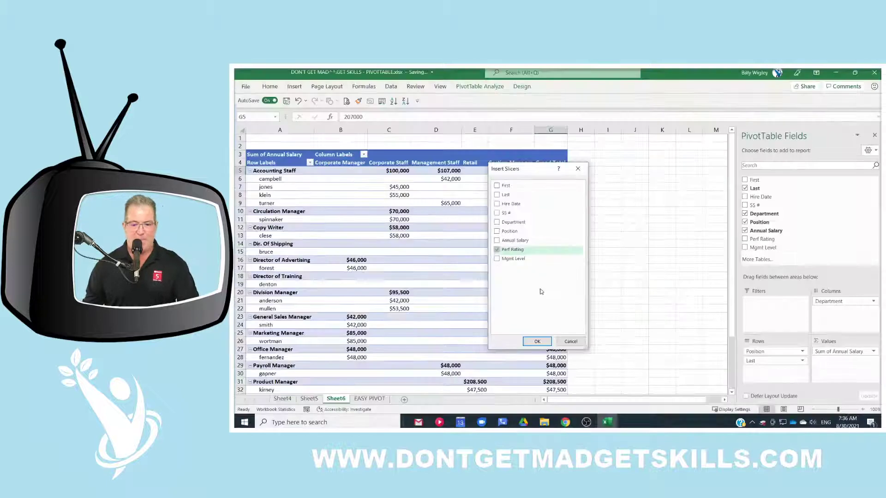
{"action": "left_click", "coordinate": [538, 340]}
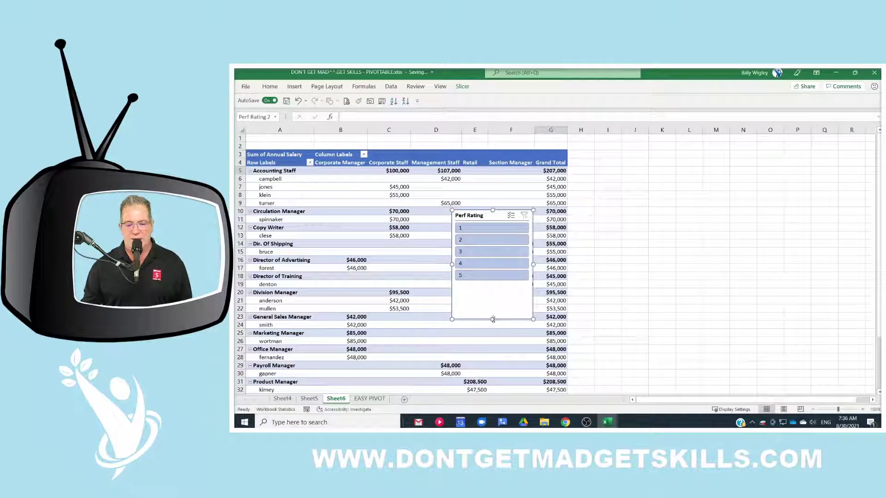
- Shorten the Perf Rating slicer to fit its five buttons and place it just beside the PivotTable's Grand Total column
{"action": "left_click_drag", "start_coordinate": [493, 319], "coordinate": [498, 290]}
{"action": "left_click_drag", "start_coordinate": [486, 215], "coordinate": [649, 148]}
{"action": "left_click", "coordinate": [680, 161]}
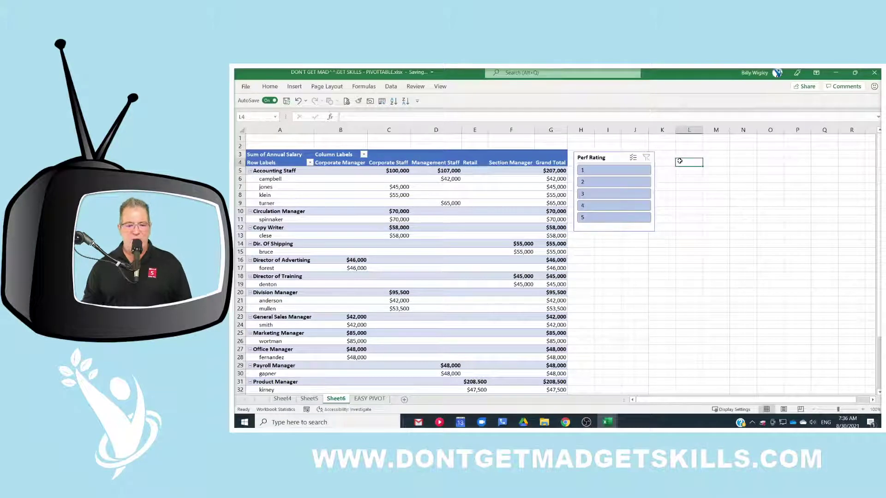
- Filter the PivotTable with the slicer by performance rating 1, and switch the filter to rating 3
{"action": "left_click", "coordinate": [615, 170]}
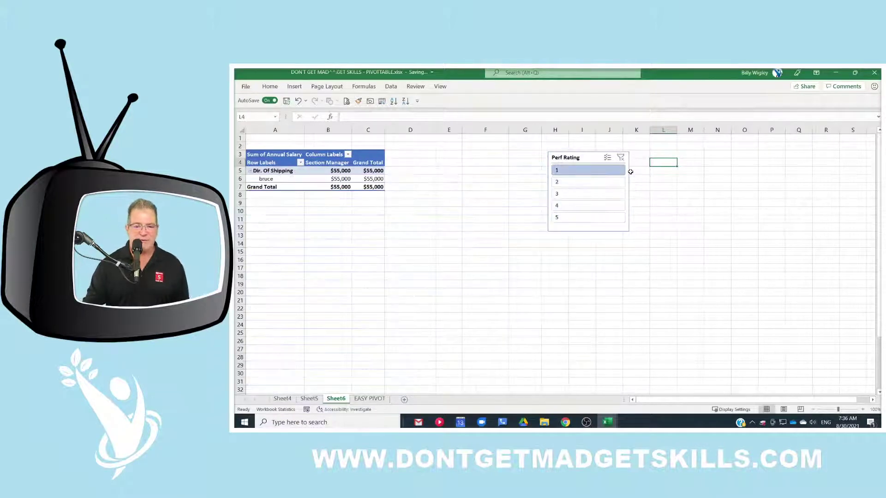
{"action": "left_click", "coordinate": [603, 194]}
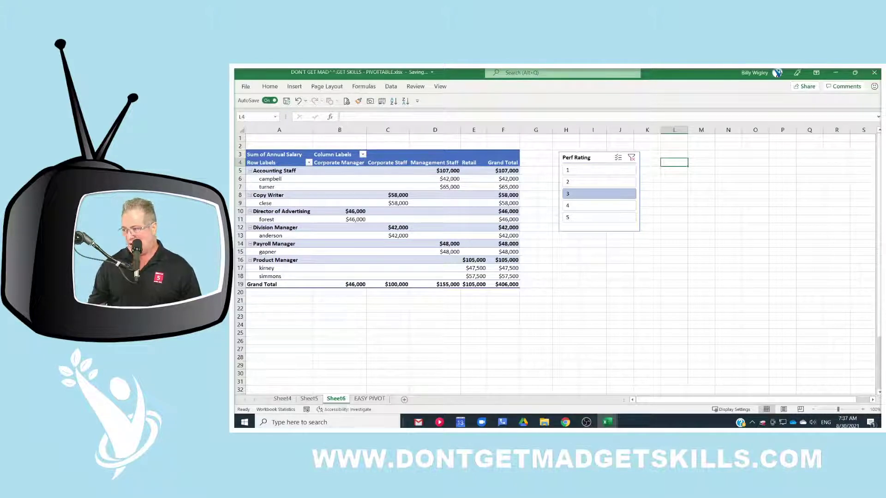
- Switch to Chrome, open a maximized Incognito window and go to dontgetmadgetskills.com
{"action": "key", "text": "alt+Tab"}
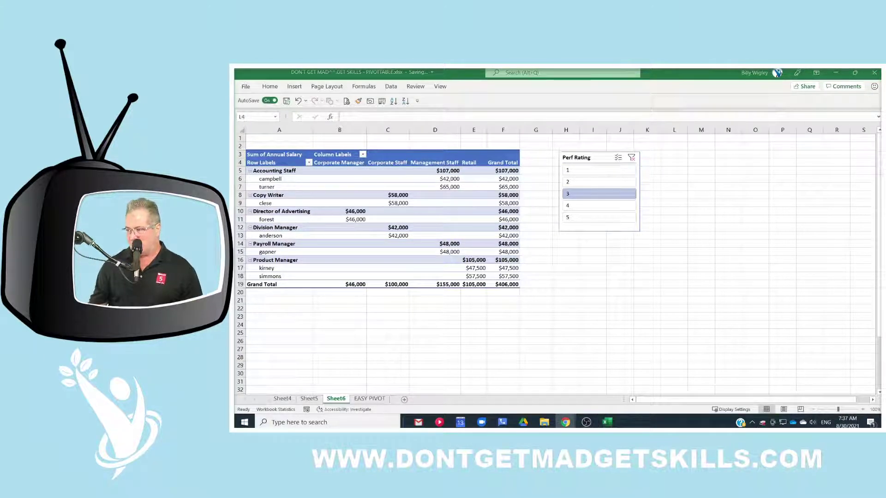
{"action": "left_click_drag", "start_coordinate": [235, 323], "coordinate": [506, 101]}
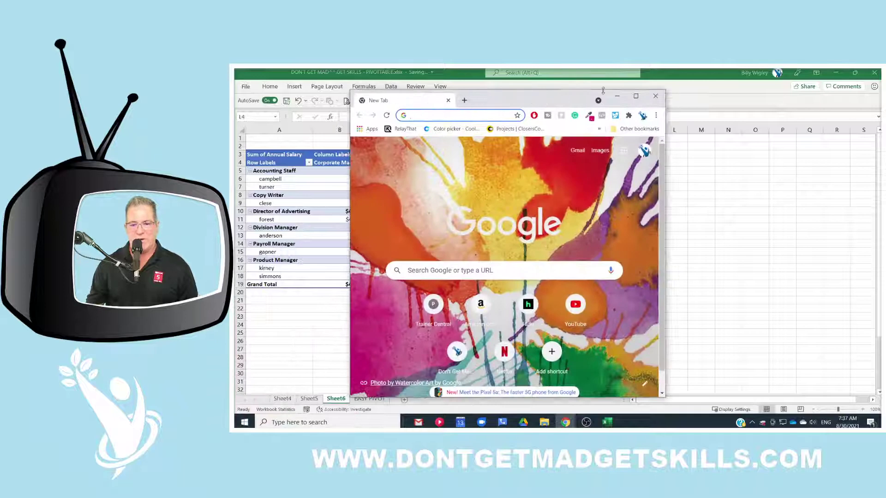
{"action": "left_click", "coordinate": [636, 96]}
{"action": "left_click", "coordinate": [878, 88]}
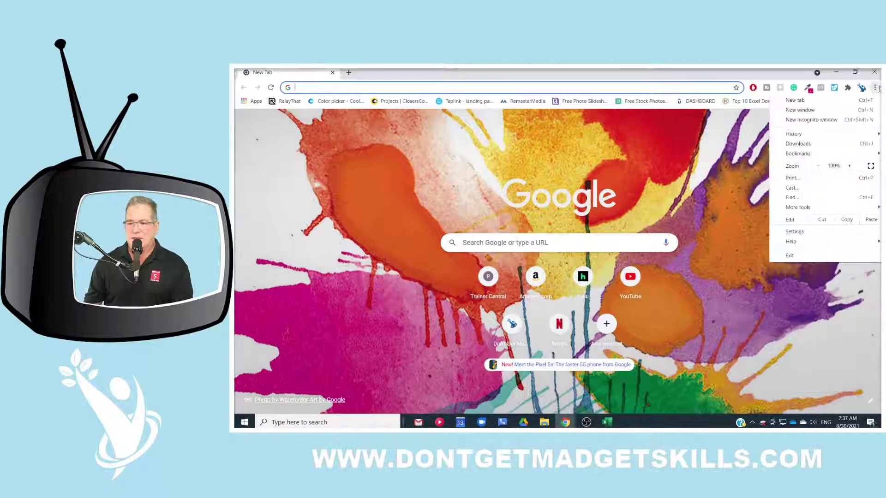
{"action": "left_click", "coordinate": [844, 120]}
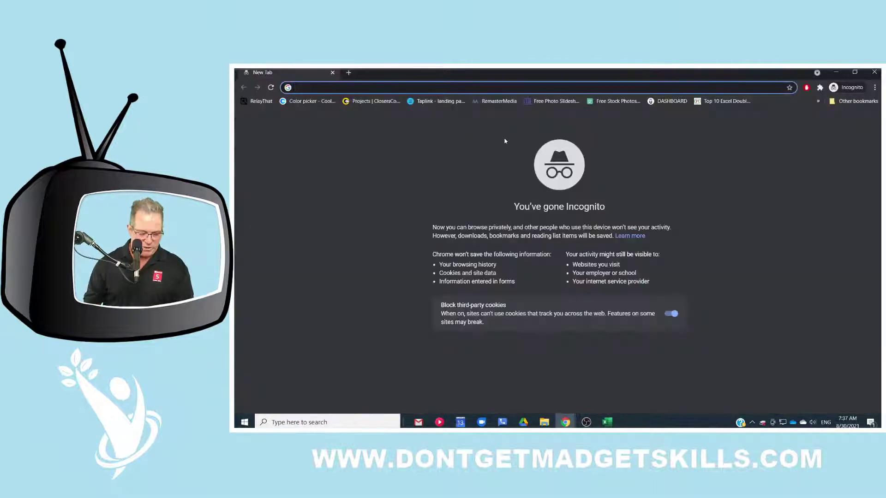
{"action": "type", "text": "dontgetmadgetskills.com"}
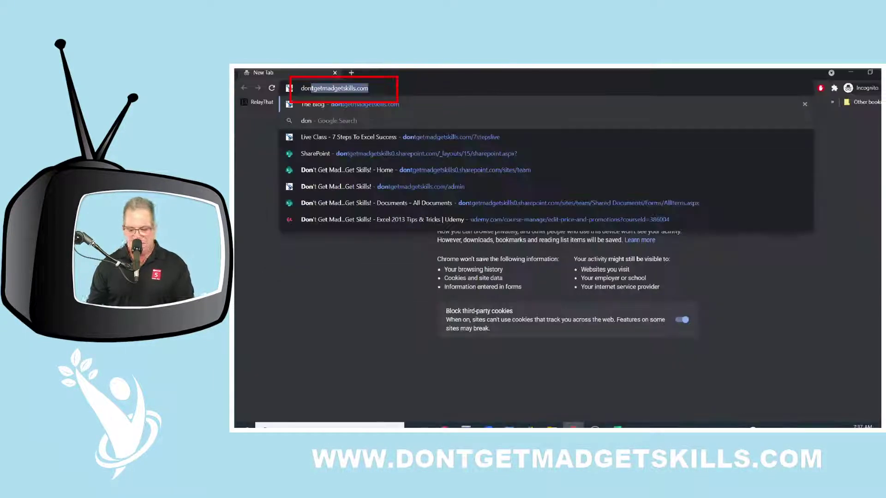
{"action": "key", "text": "Return"}
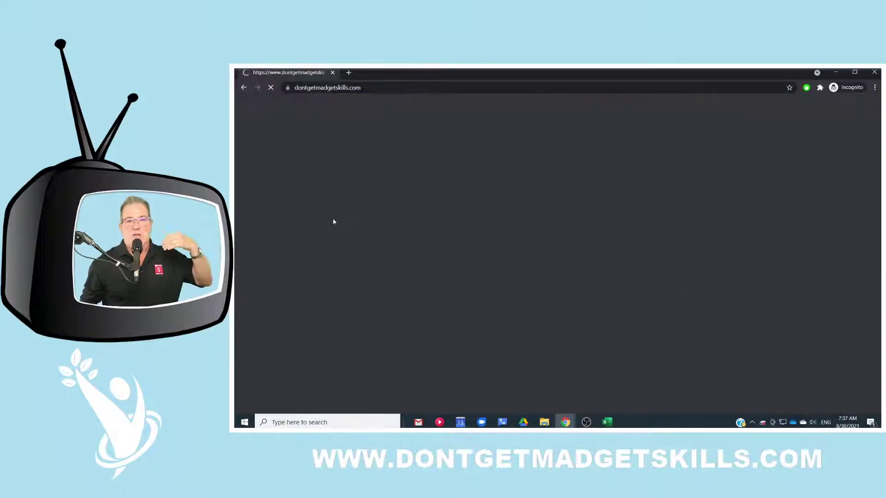
- Look through the Upcoming Live Classes and open the page for The 7 Steps to Excel Success on 30 August 2021
{"action": "scroll", "coordinate": [734, 276], "scroll_direction": "down", "scroll_amount": 5}
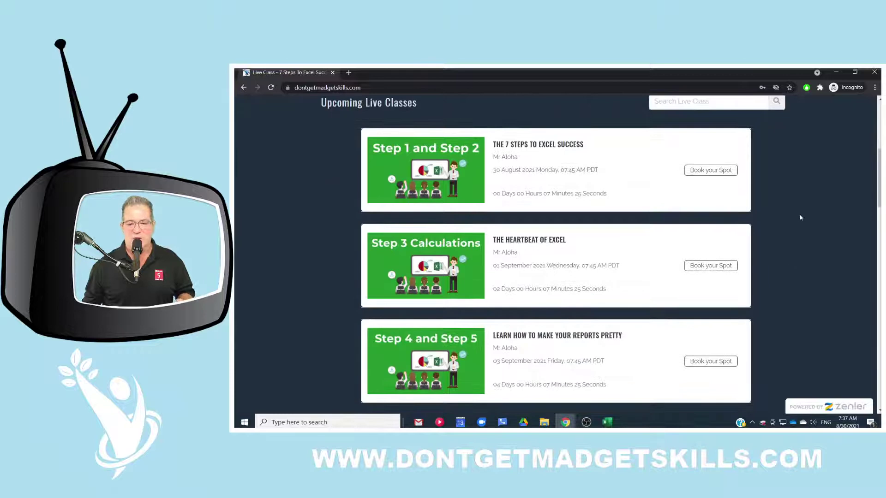
{"action": "scroll", "coordinate": [800, 215], "scroll_direction": "down", "scroll_amount": 1}
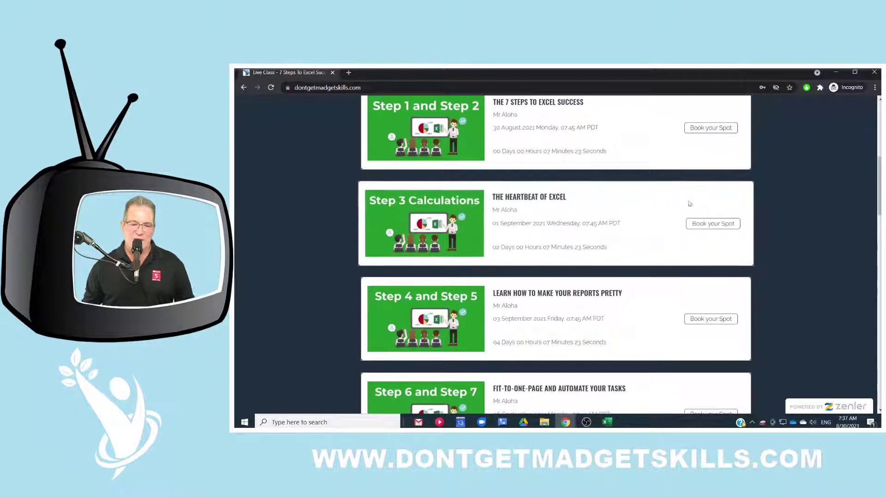
{"action": "scroll", "coordinate": [674, 196], "scroll_direction": "up", "scroll_amount": 1}
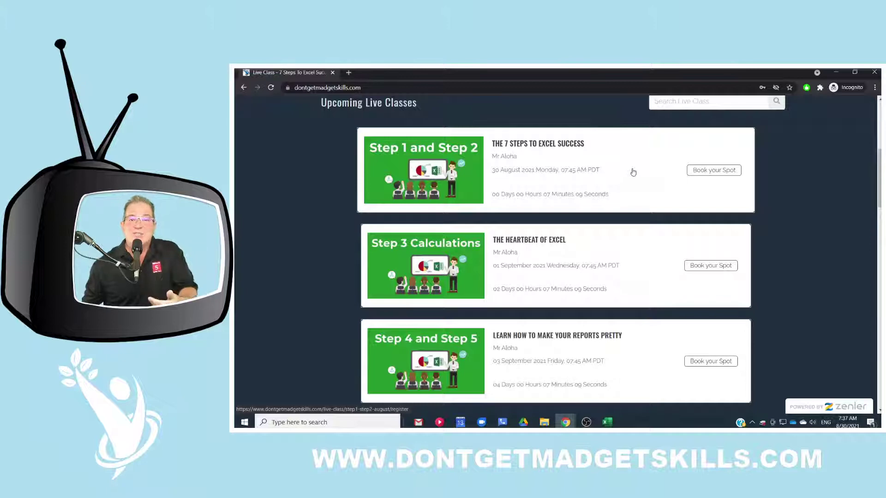
{"action": "left_click", "coordinate": [633, 172]}
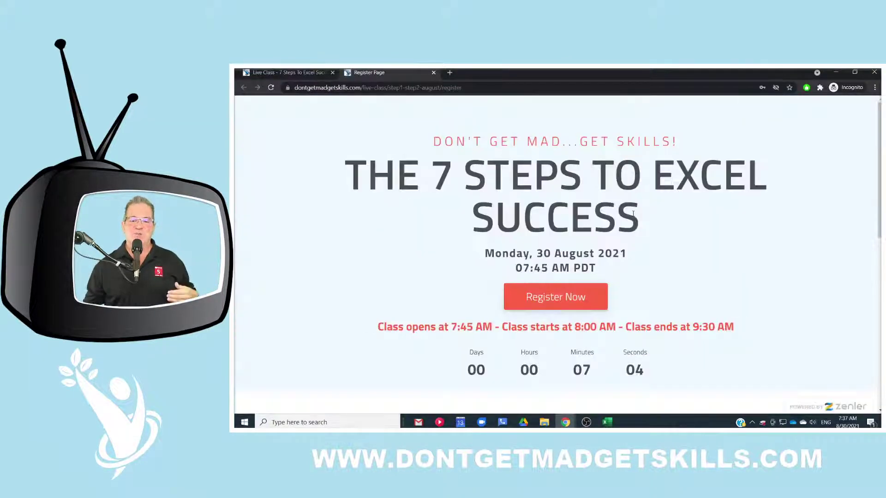
- Review what the class registration page says will be taught in the session
{"action": "scroll", "coordinate": [655, 228], "scroll_direction": "down", "scroll_amount": 5}
{"action": "scroll", "coordinate": [655, 225], "scroll_direction": "down", "scroll_amount": 4}
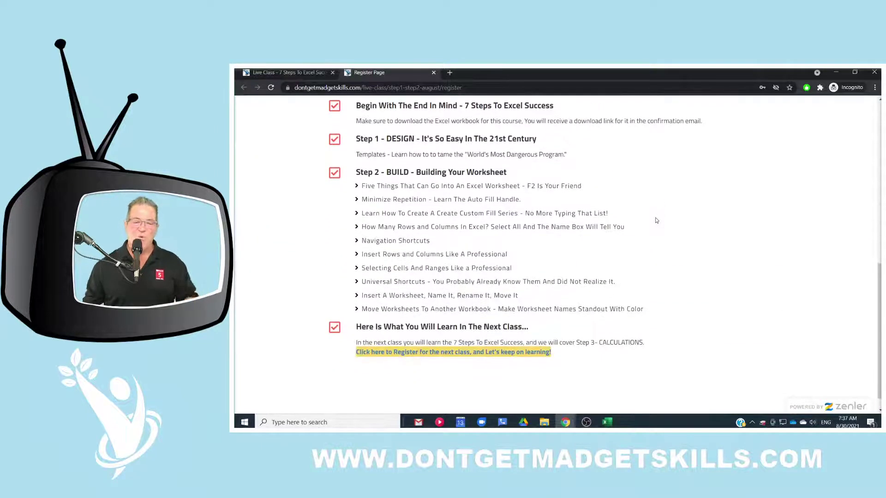
{"action": "scroll", "coordinate": [659, 220], "scroll_direction": "up", "scroll_amount": 7}
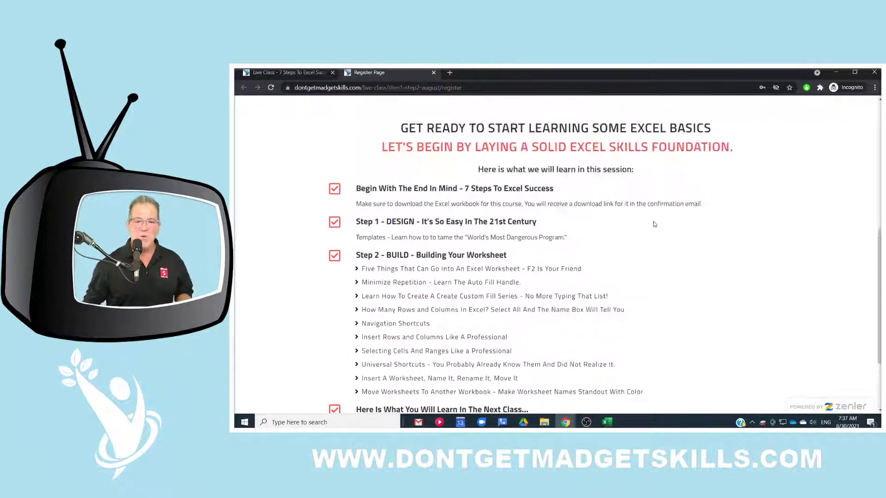
- View the login form for booking a class slot, including its email address field, and close it without logging in
{"action": "left_click", "coordinate": [568, 205]}
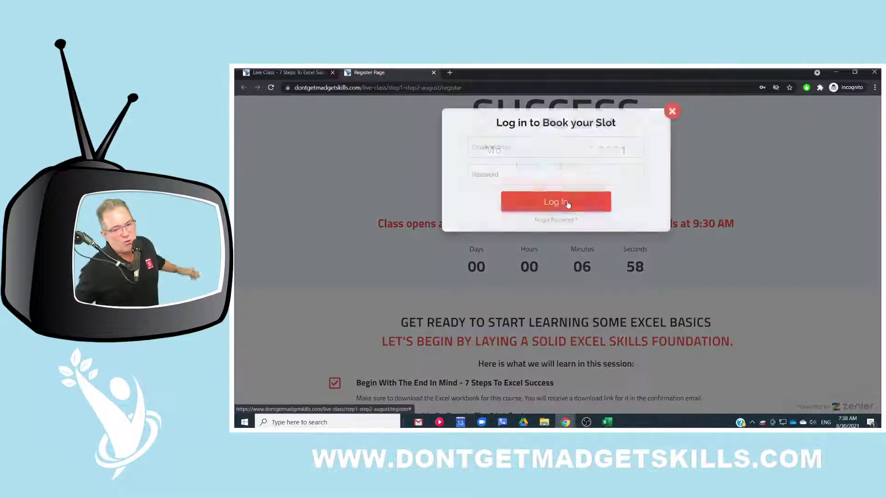
{"action": "left_click", "coordinate": [541, 145]}
{"action": "key", "text": "Tab"}
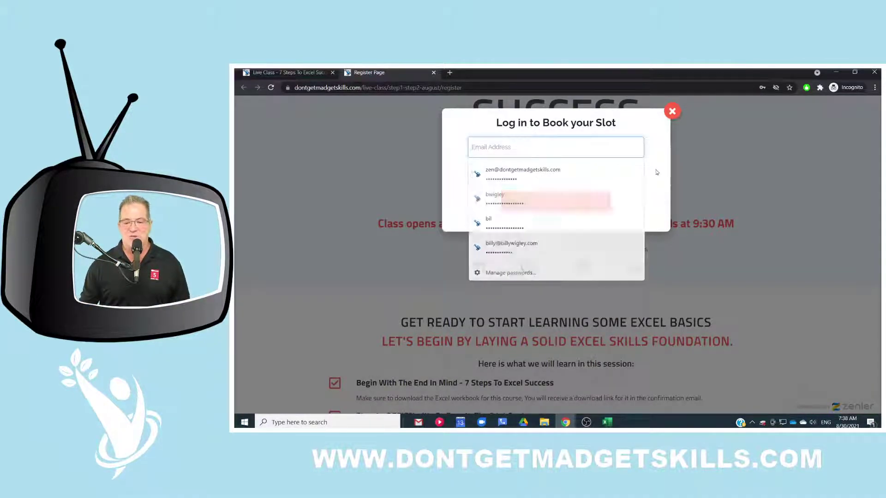
{"action": "left_click", "coordinate": [672, 112]}
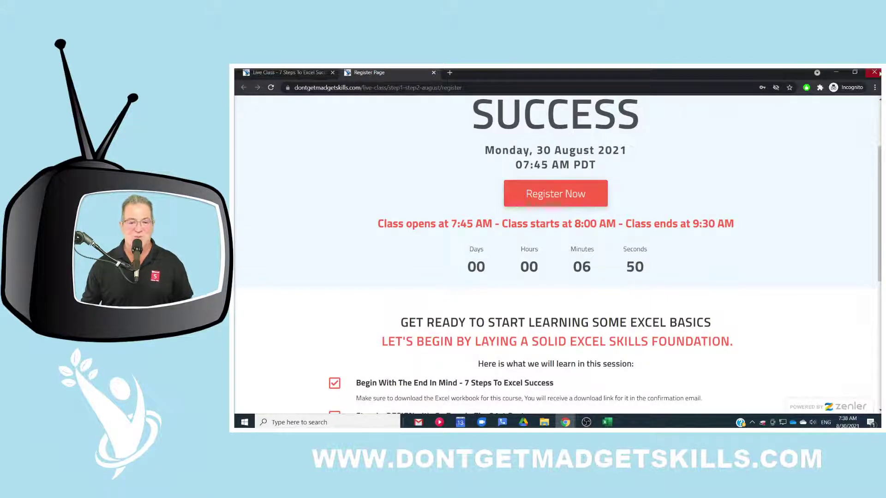